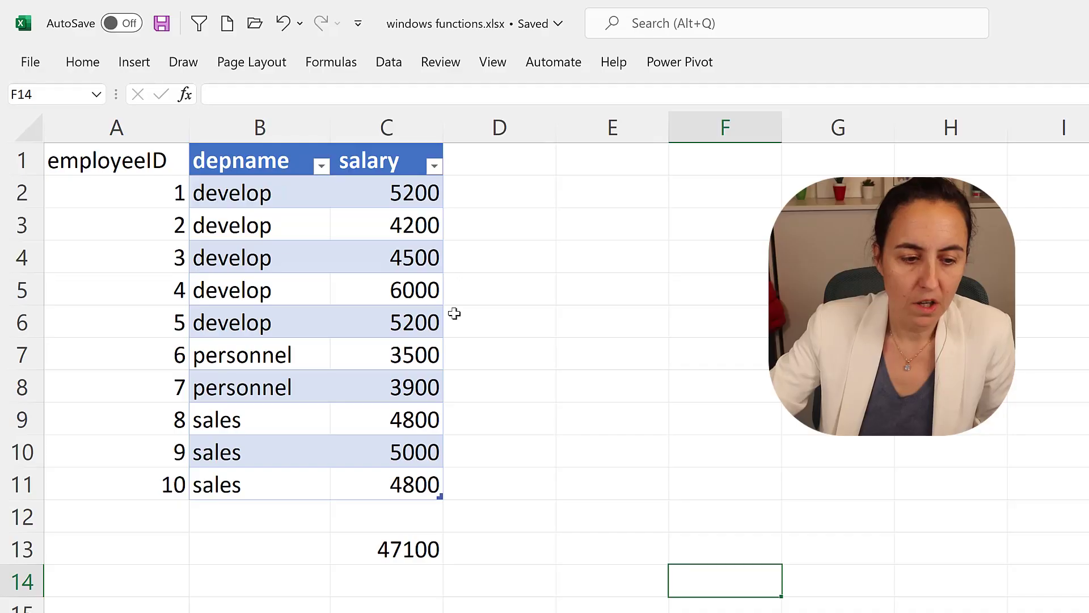
Step: Inspect the employee salary table, its develop rows and the 47100 SUM total formula
drag(117, 160, 386, 486)
click(275, 193)
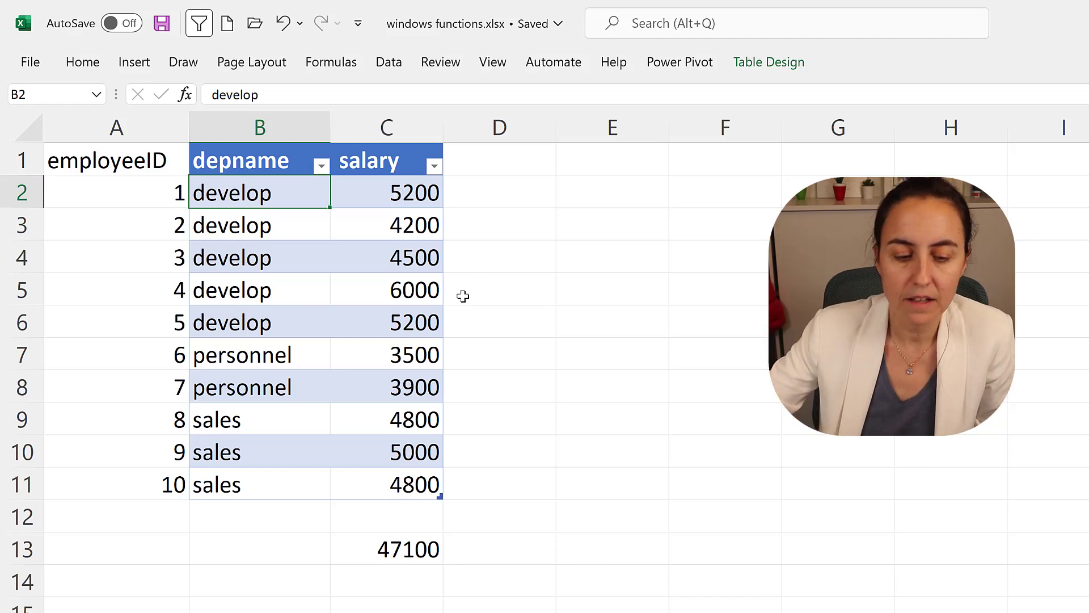
drag(409, 154, 434, 484)
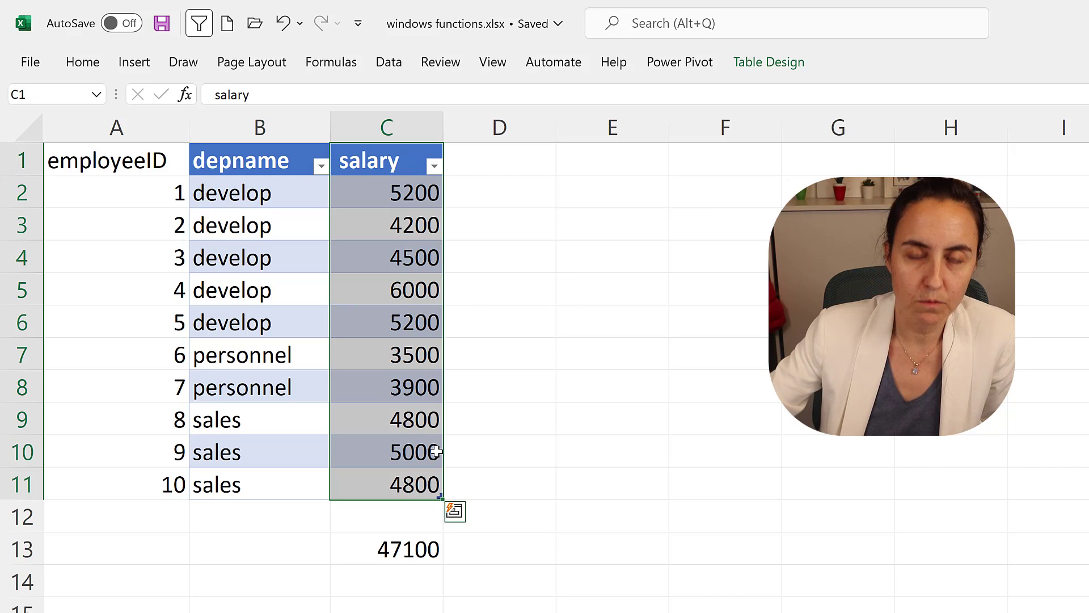
click(679, 605)
click(412, 543)
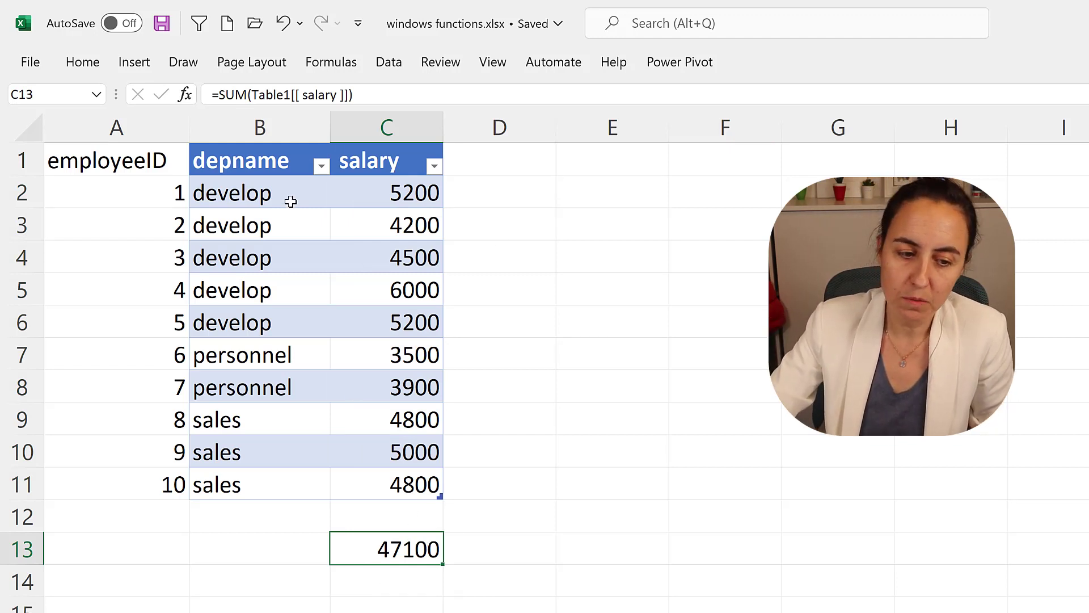
drag(267, 193, 264, 315)
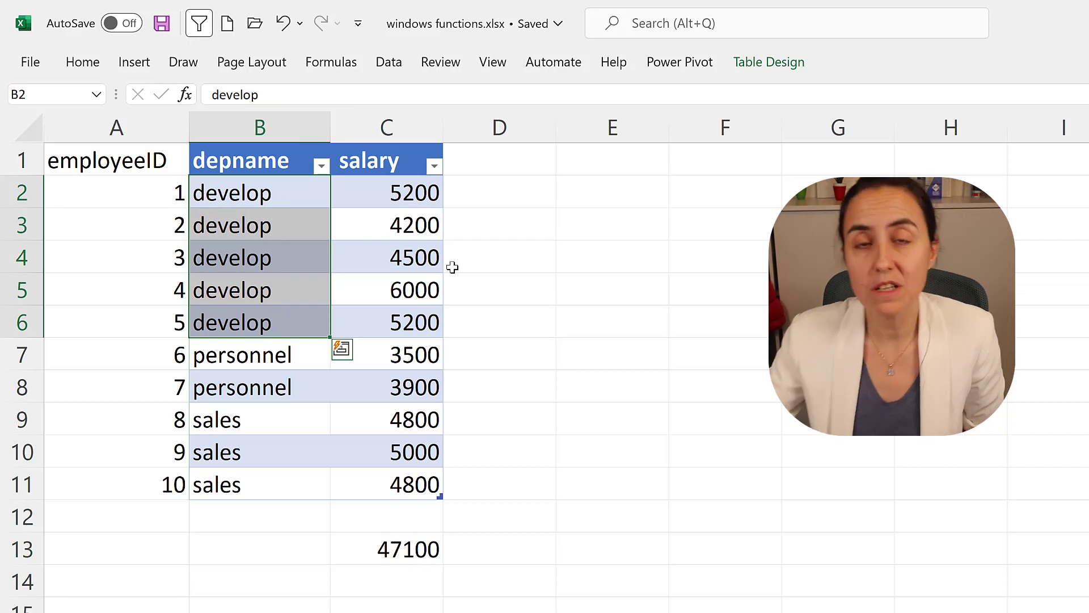
click(967, 570)
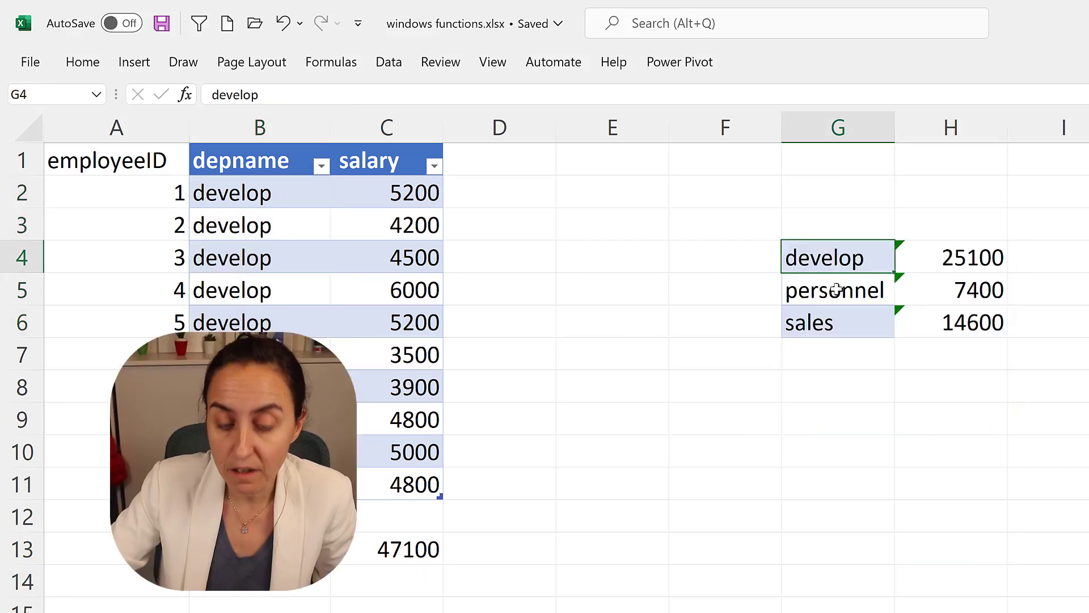
Step: Highlight the G4:H6 department totals, then scroll right to the per-row totals in column N
drag(834, 261, 965, 321)
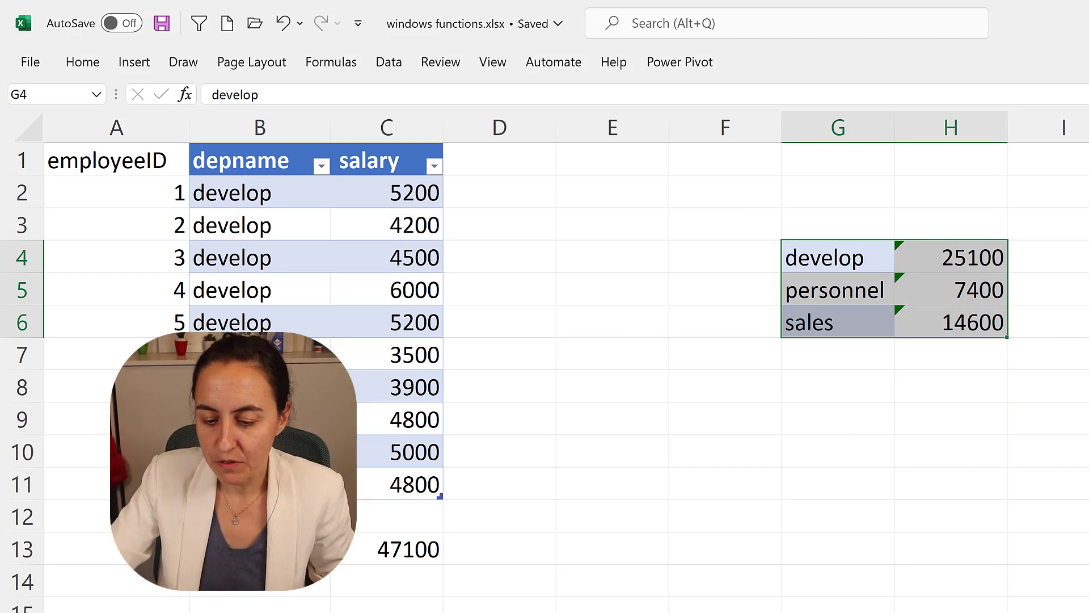
scroll(545, 340, right, 2)
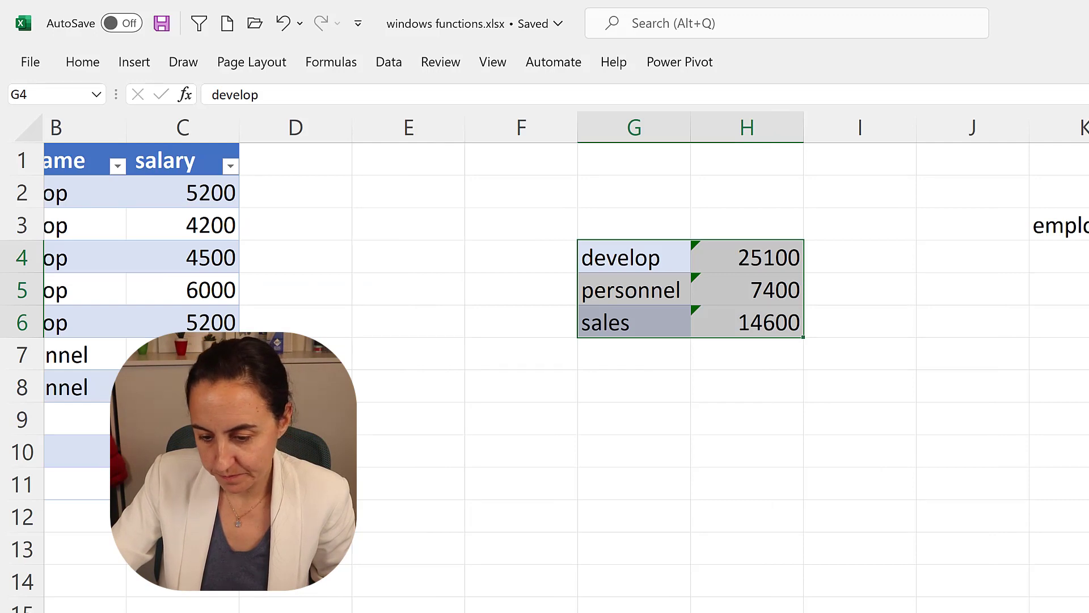
scroll(545, 340, right, 5)
click(1031, 384)
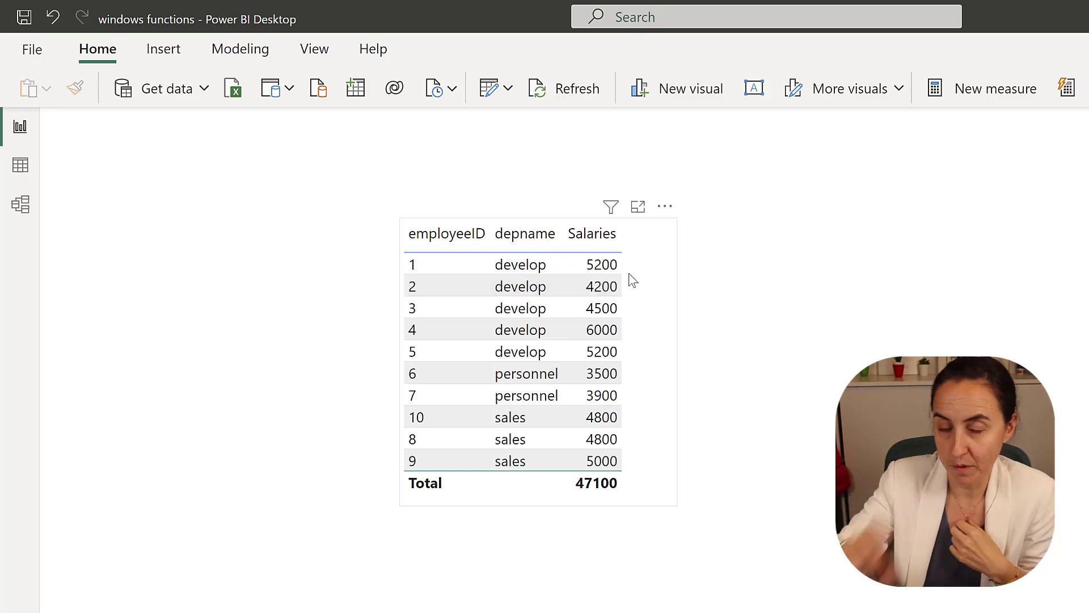
Step: Select the employee salaries table visual on the report canvas
drag(659, 451, 728, 490)
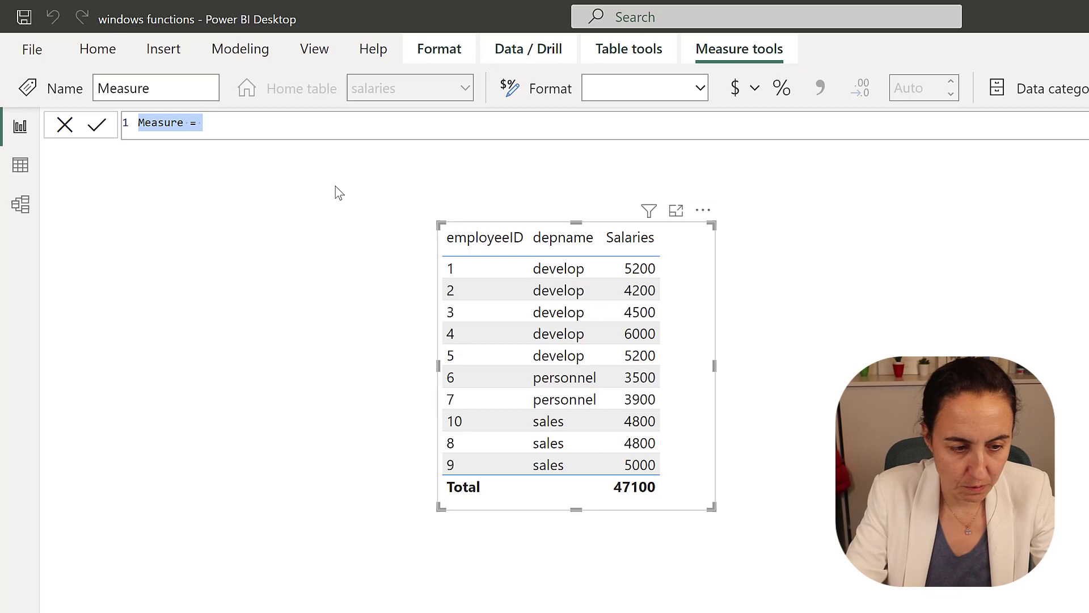
Step: Replace the default measure text with the name 'salaries by dept ='
key(BackSpace)
text(saö)
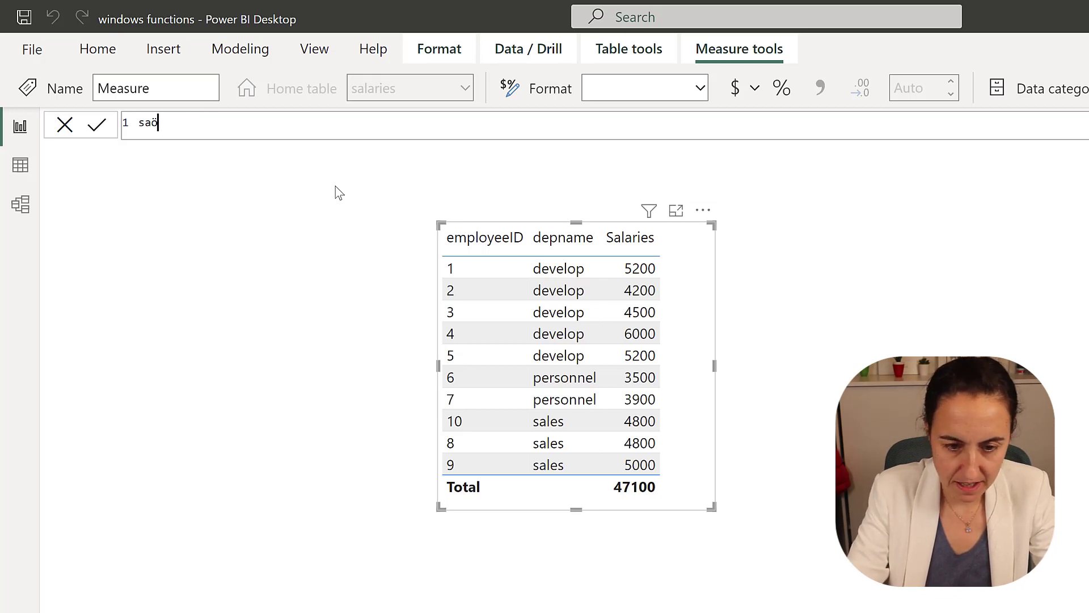
text(ari)
key(BackSpace)
key(BackSpace)
key(BackSpace)
key(BackSpace)
text(l)
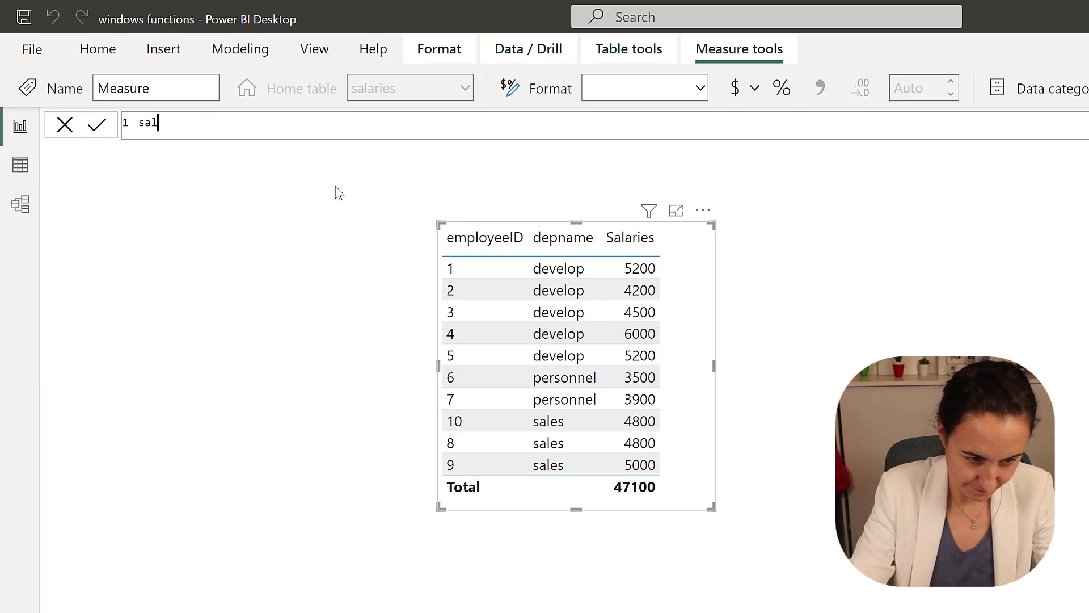
text(aries by )
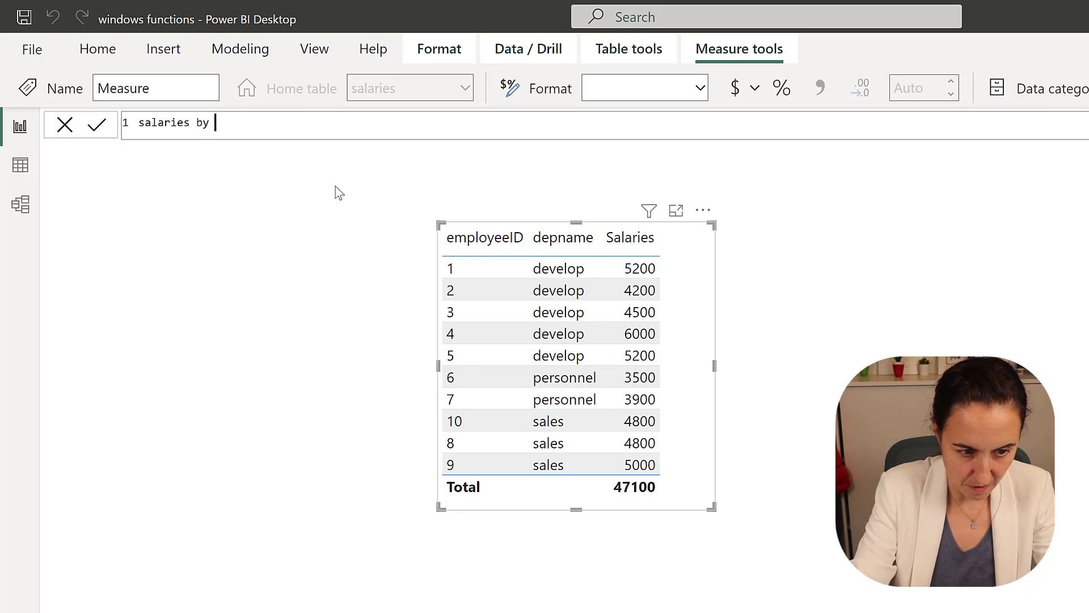
text(dept )
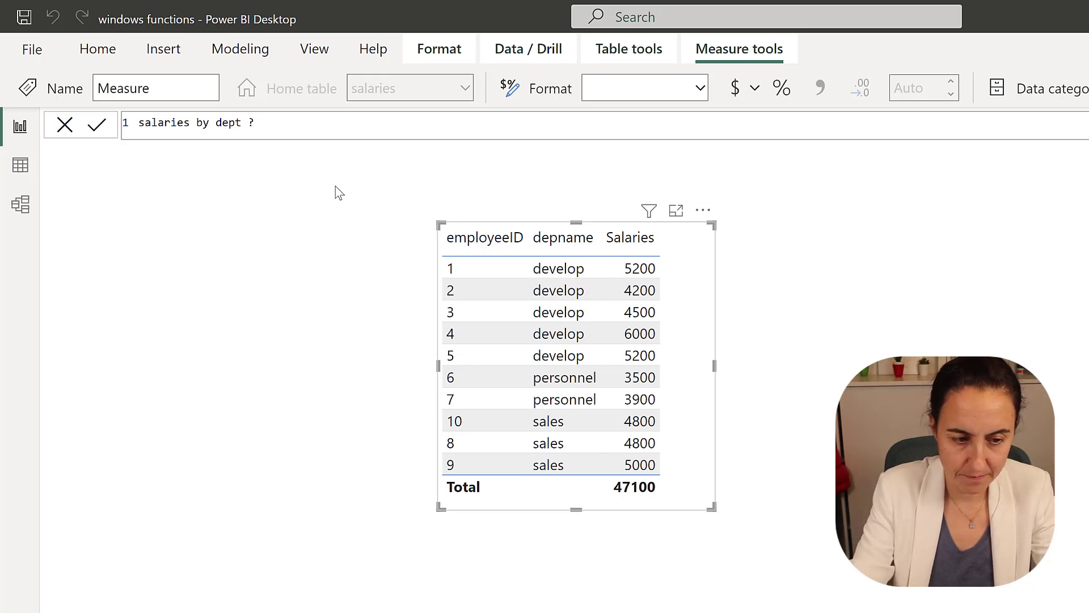
text(=)
key(shift+Return)
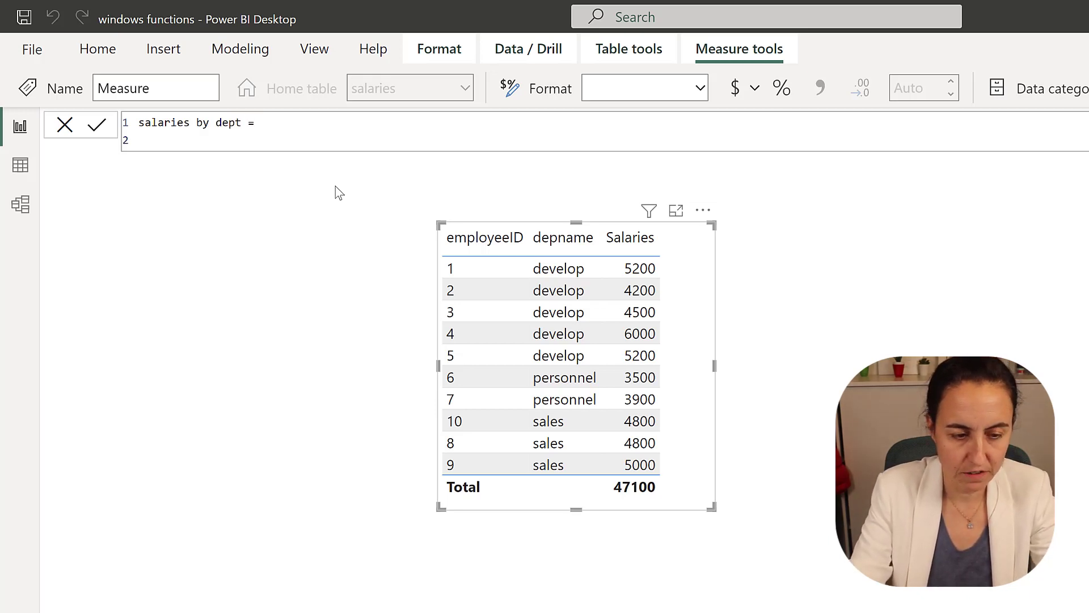
Step: Write CALCULATE([Salaries], with WINDOW( as the filter argument, each on its own line
text(ca)
key(Tab)
text(()
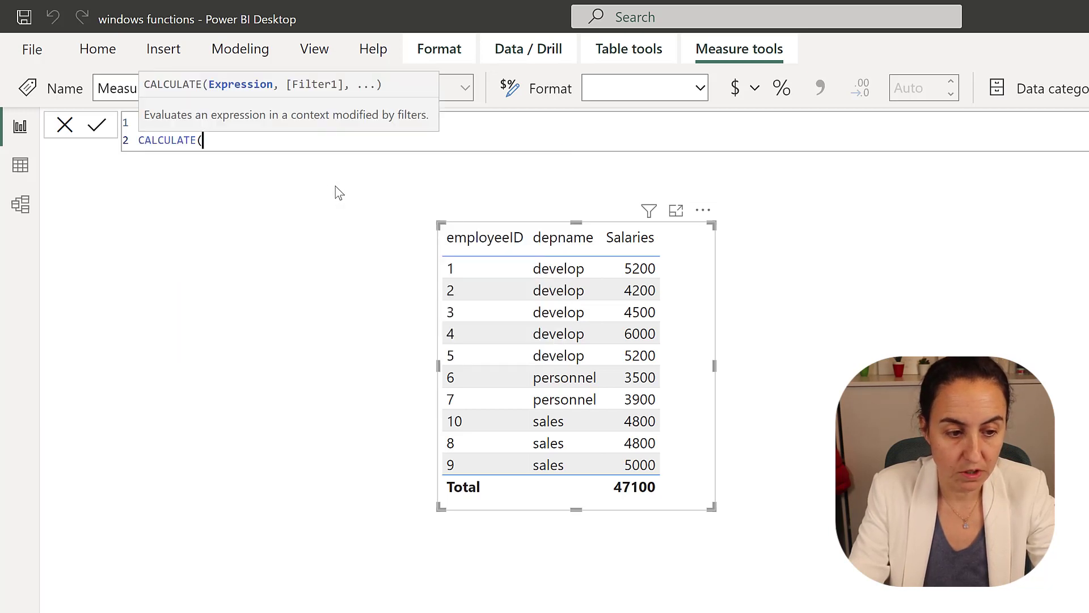
key(shift+Return)
text([)
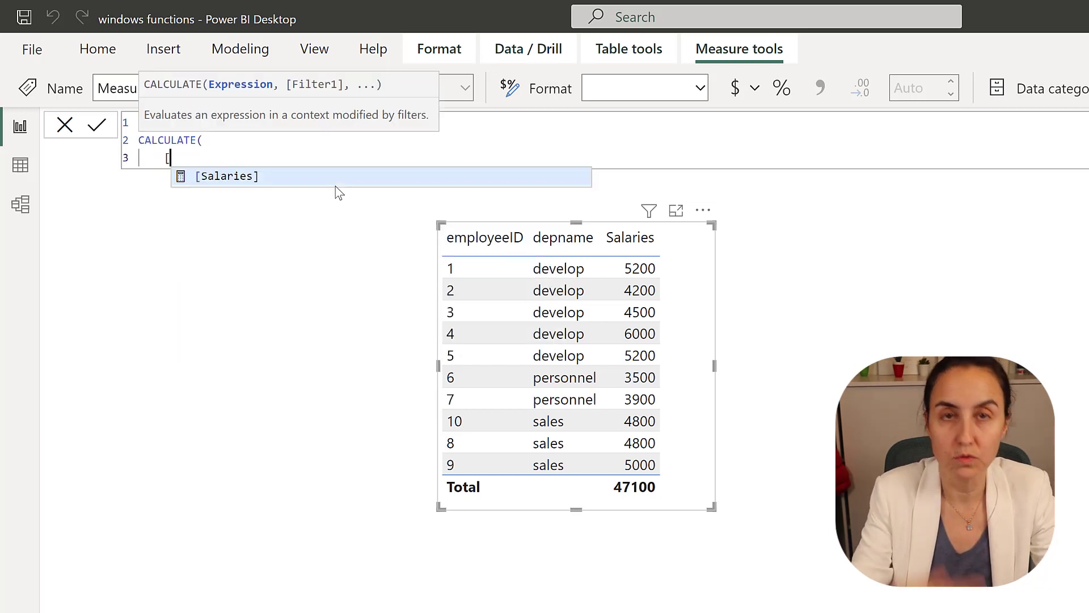
text(s)
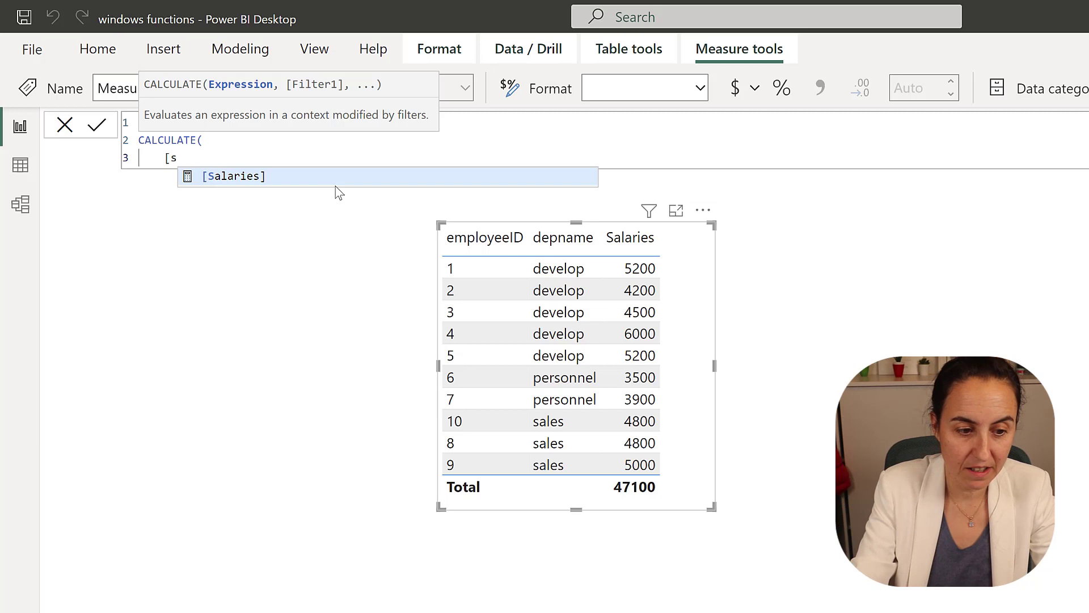
key(Tab)
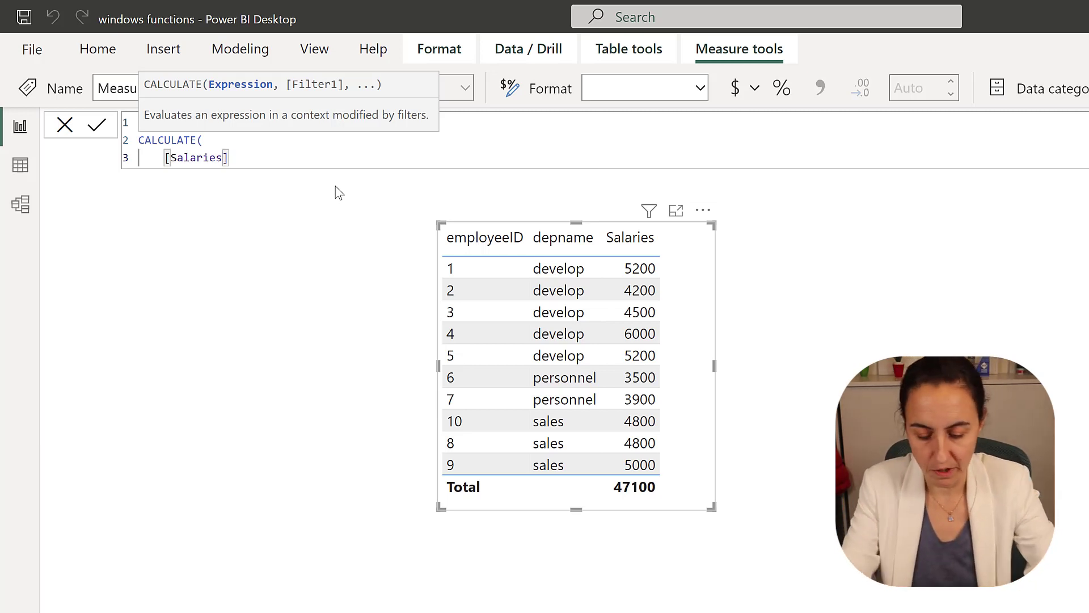
text(,)
key(Return)
text(w)
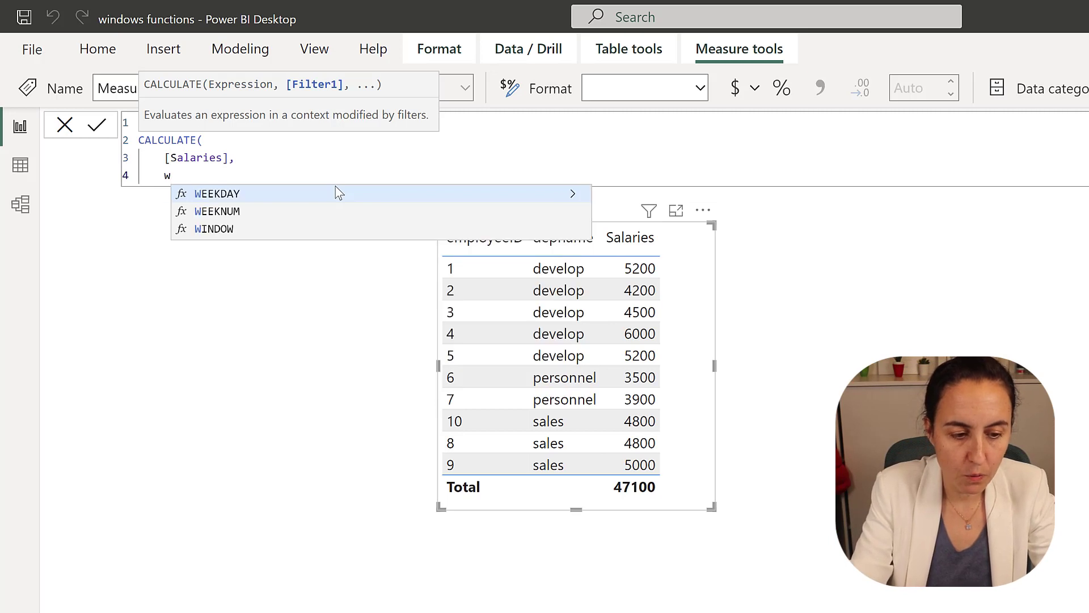
key(Down)
key(Down)
key(Tab)
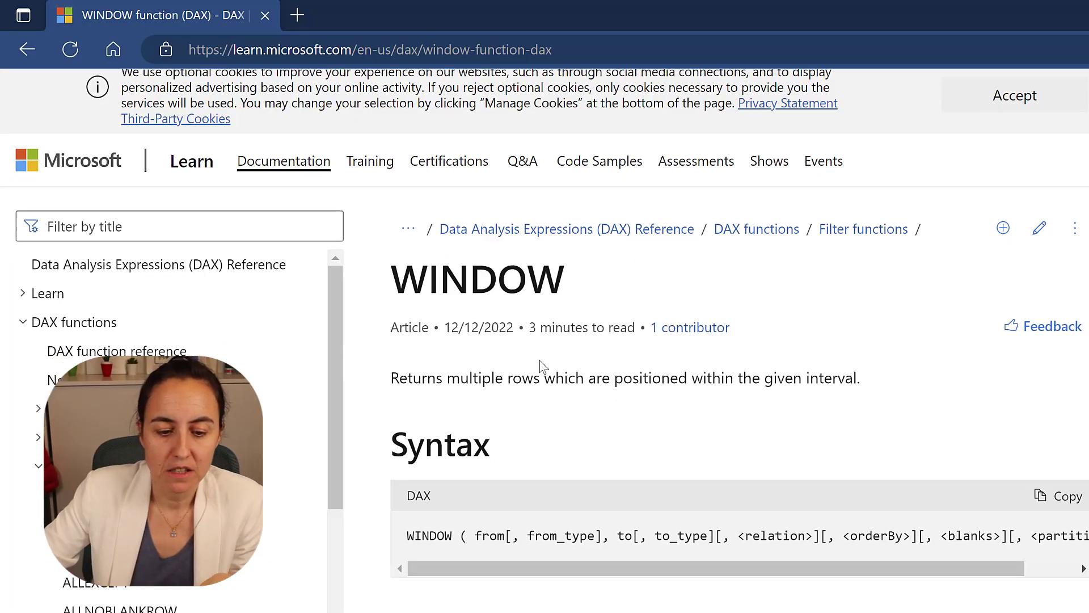
scroll(747, 374, down, 4)
scroll(686, 328, down, 2)
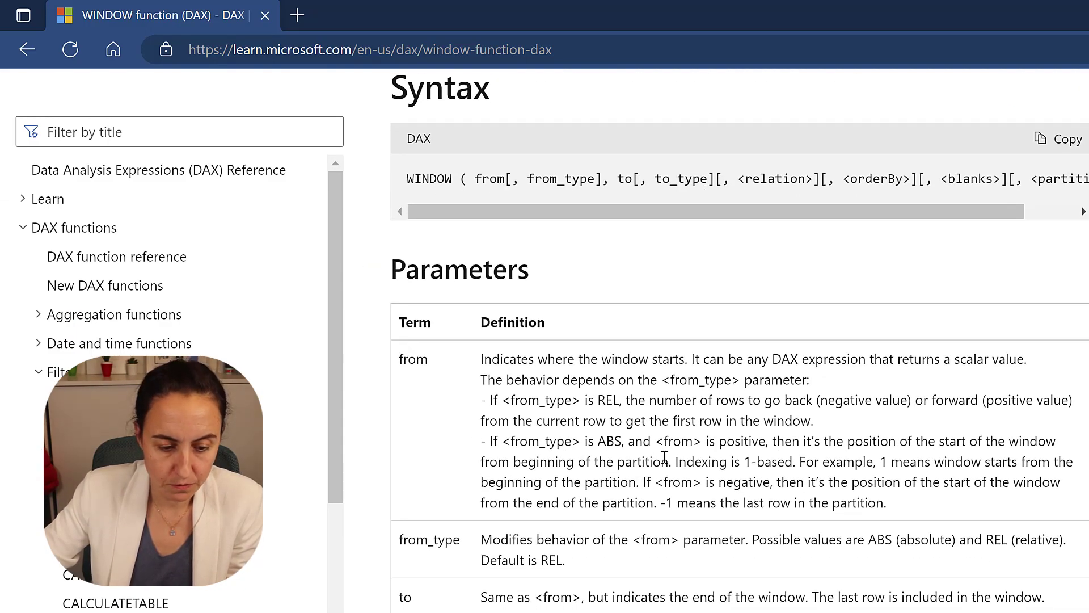
scroll(683, 205, down, 8)
scroll(505, 463, up, 12)
scroll(788, 511, down, 20)
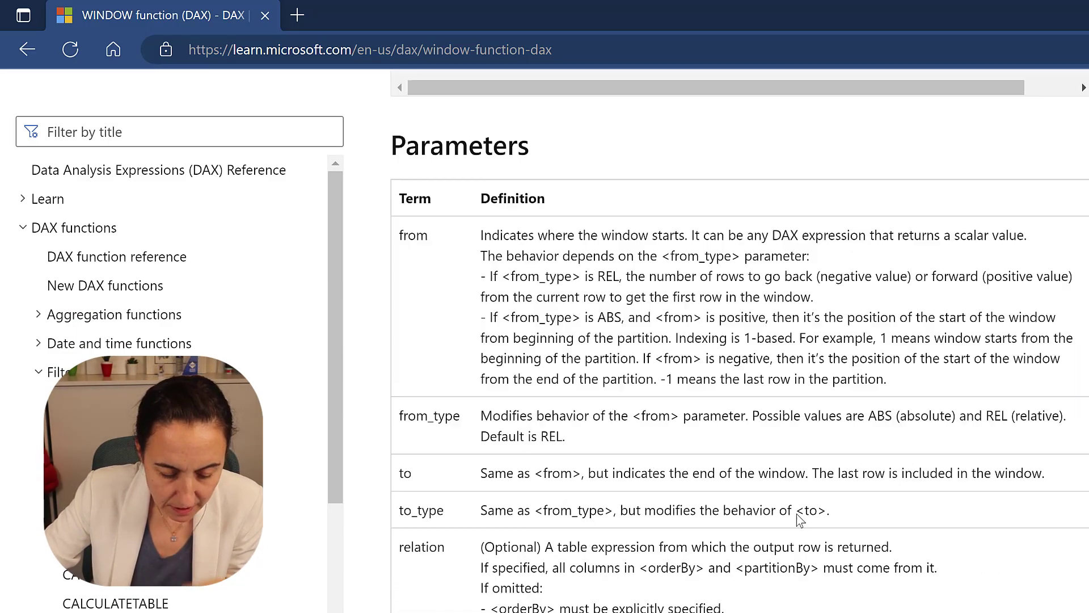
scroll(794, 437, down, 2)
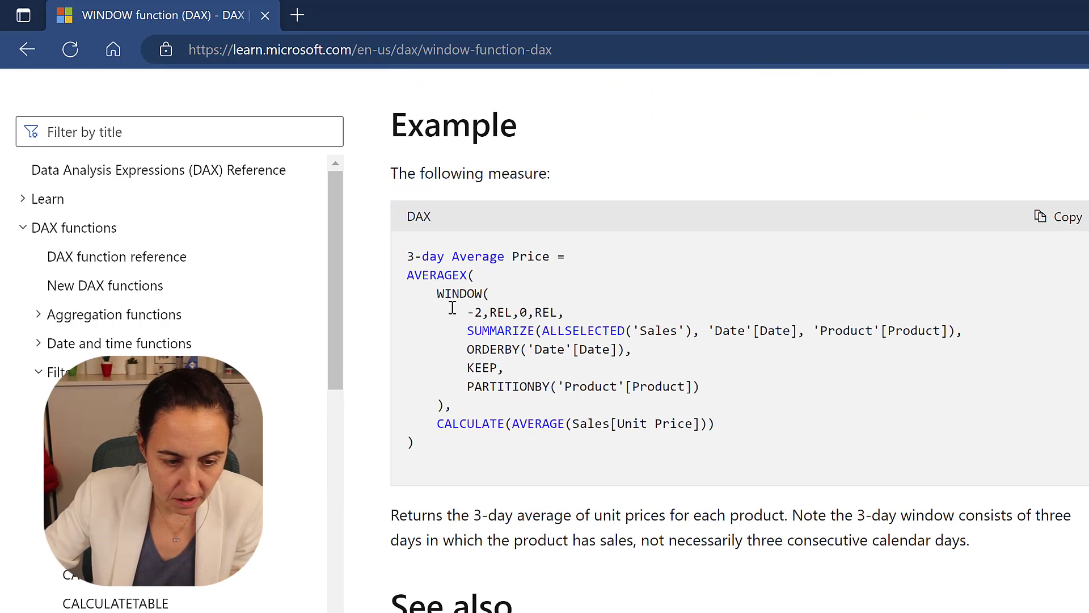
drag(467, 313, 483, 312)
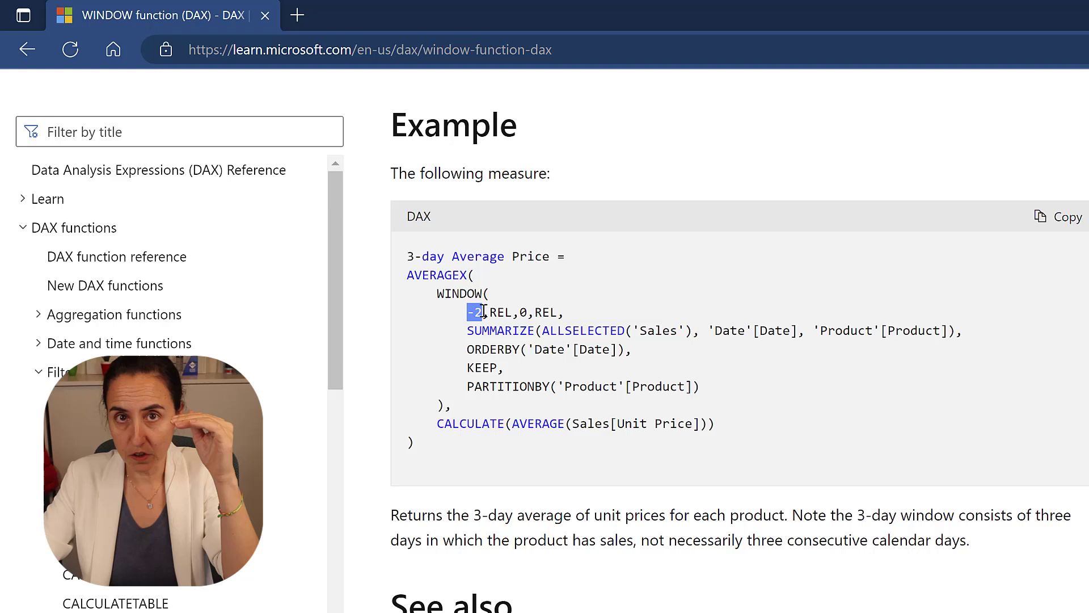
drag(483, 312, 507, 312)
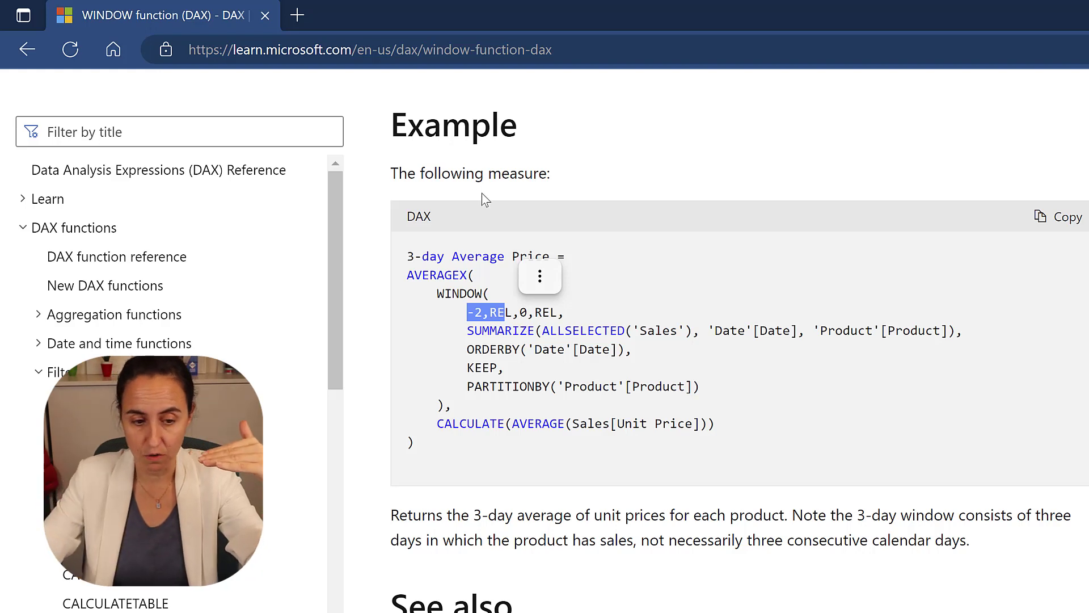
click(475, 318)
drag(513, 313, 489, 313)
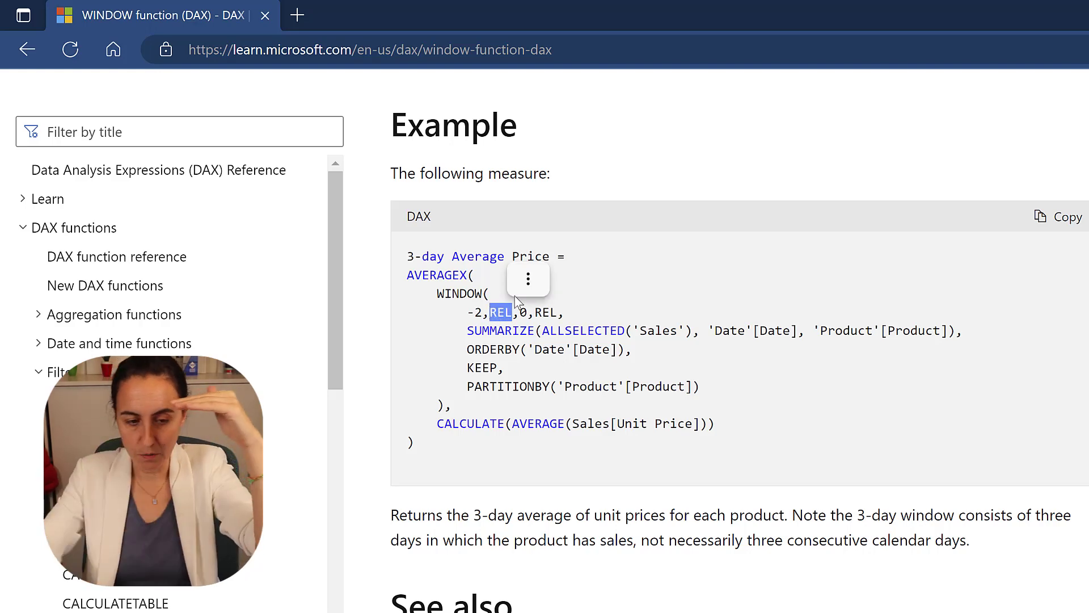
click(587, 321)
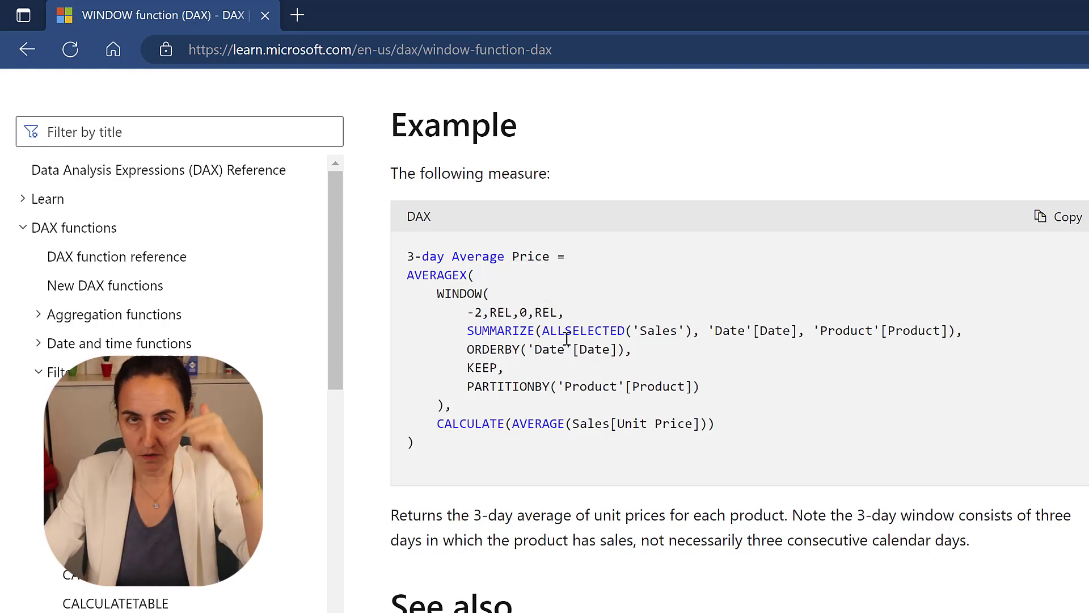
scroll(795, 373, up, 15)
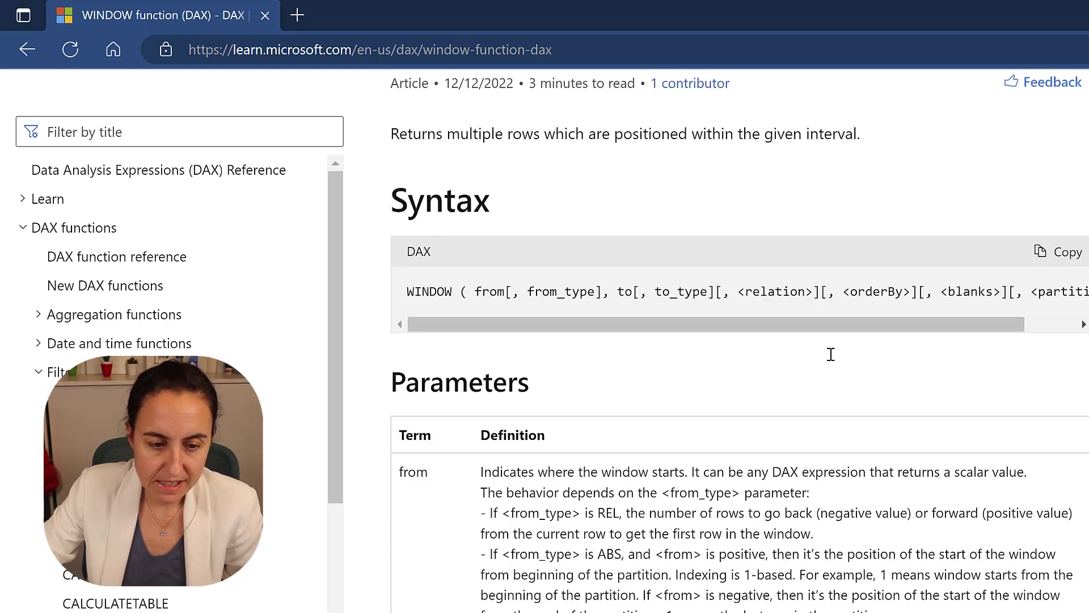
scroll(830, 365, down, 3)
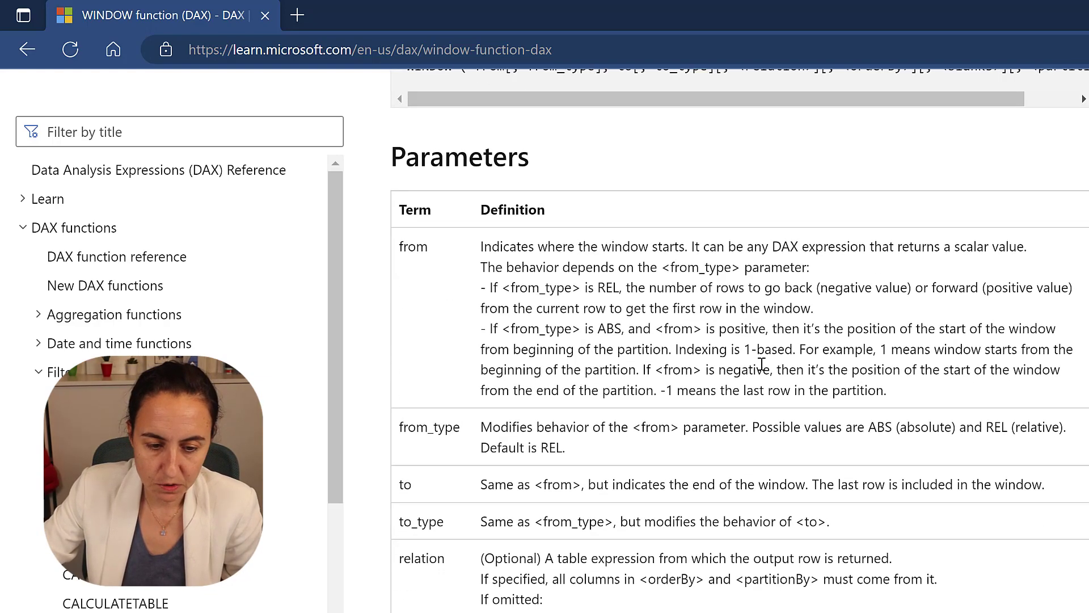
double_click(885, 349)
drag(733, 390, 853, 392)
double_click(670, 391)
scroll(790, 457, down, 15)
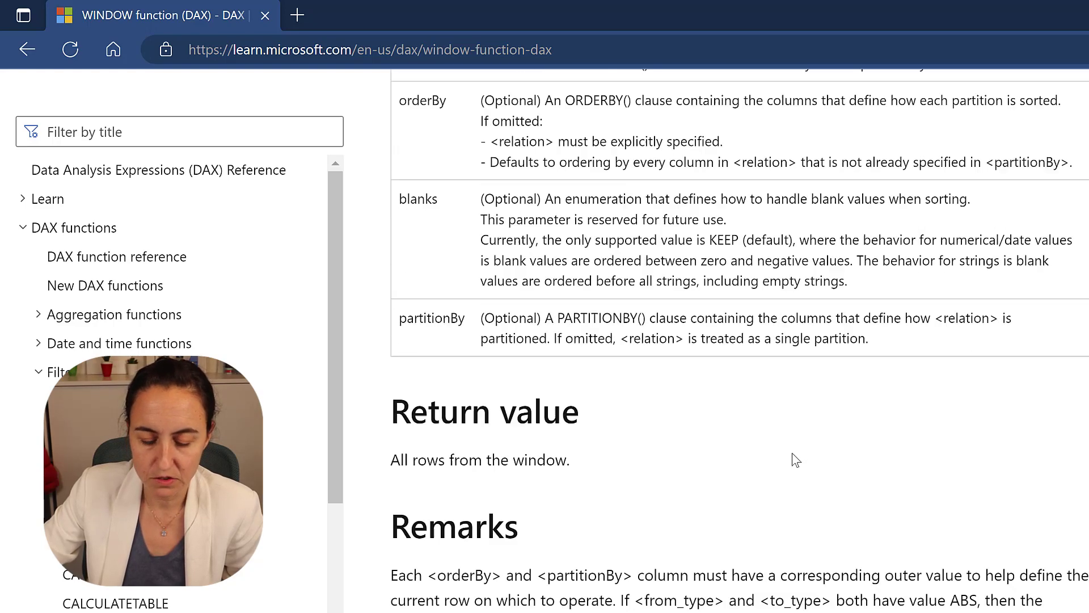
scroll(793, 450, down, 12)
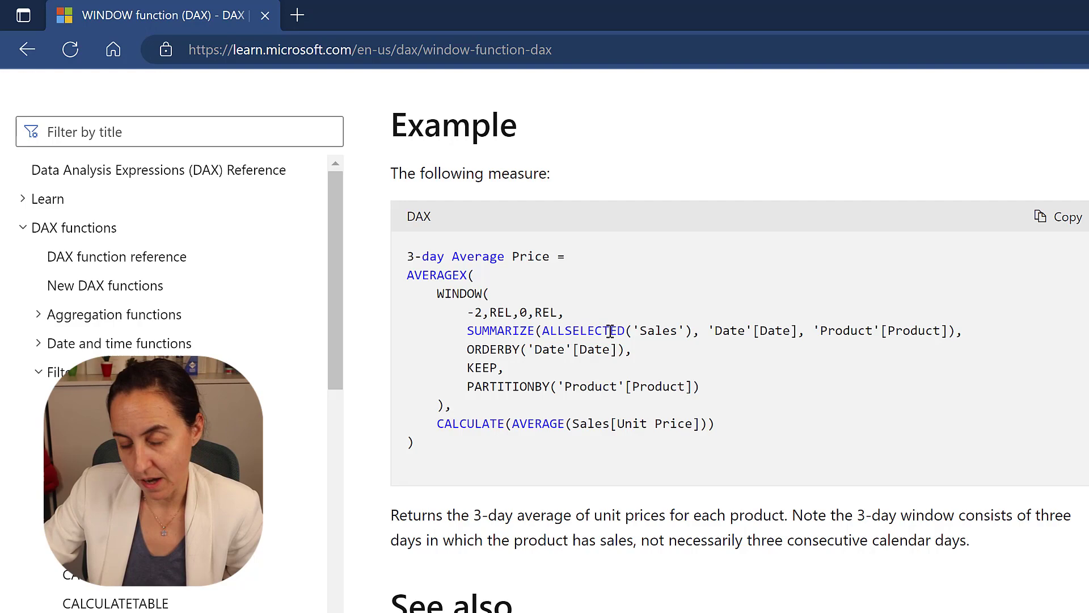
scroll(749, 367, up, 20)
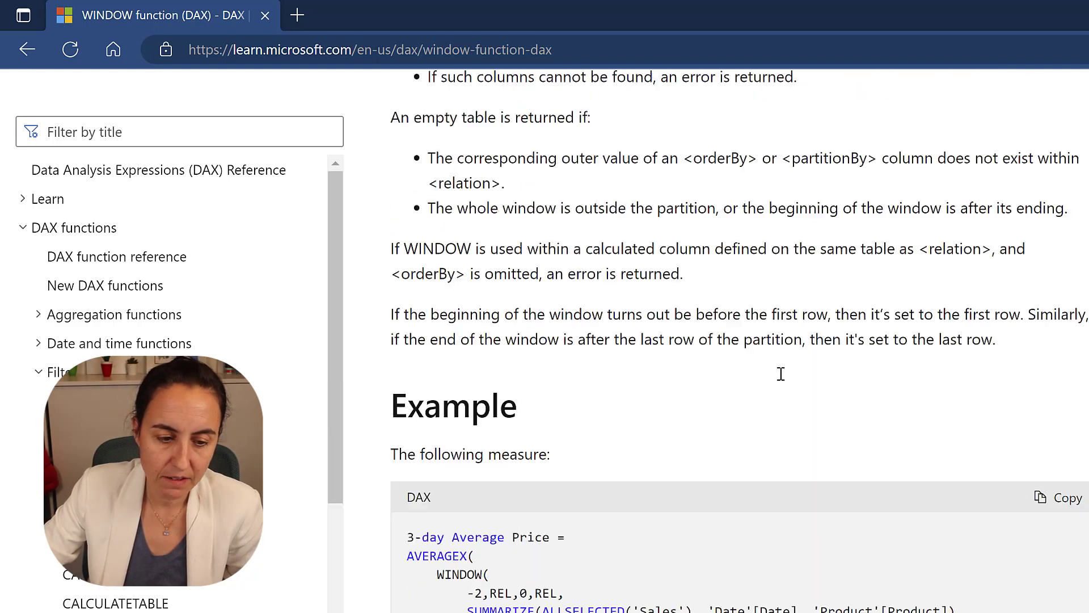
scroll(753, 393, down, 5)
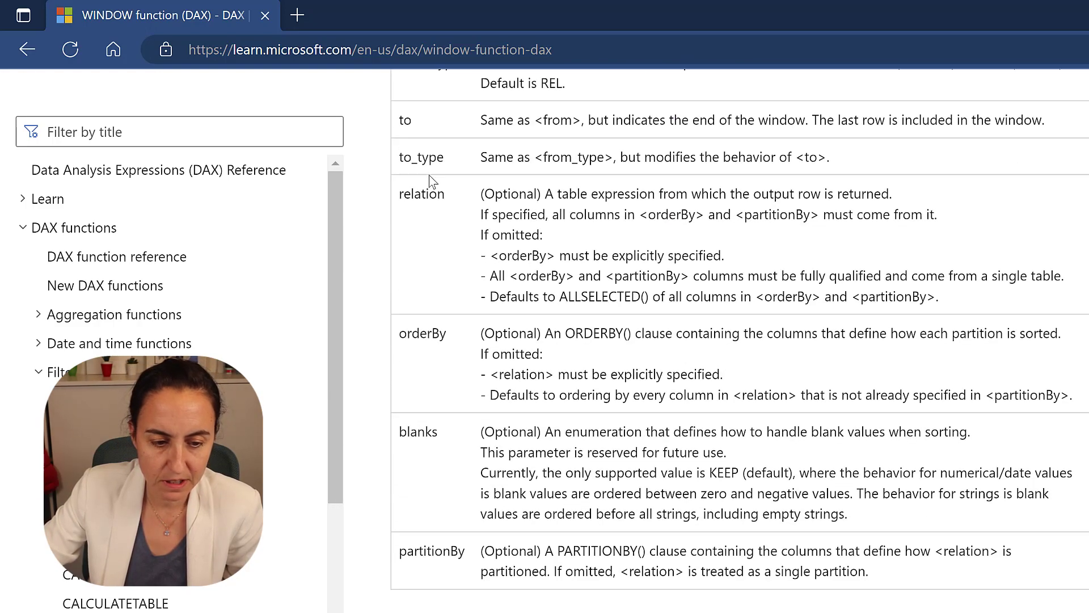
drag(562, 190, 883, 210)
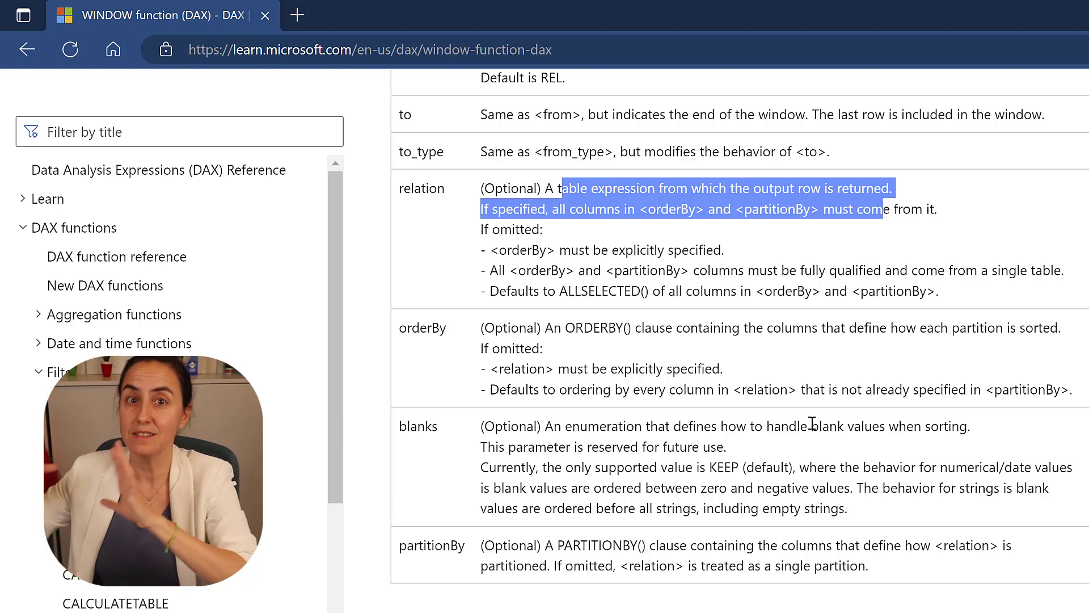
click(678, 308)
drag(412, 327, 513, 348)
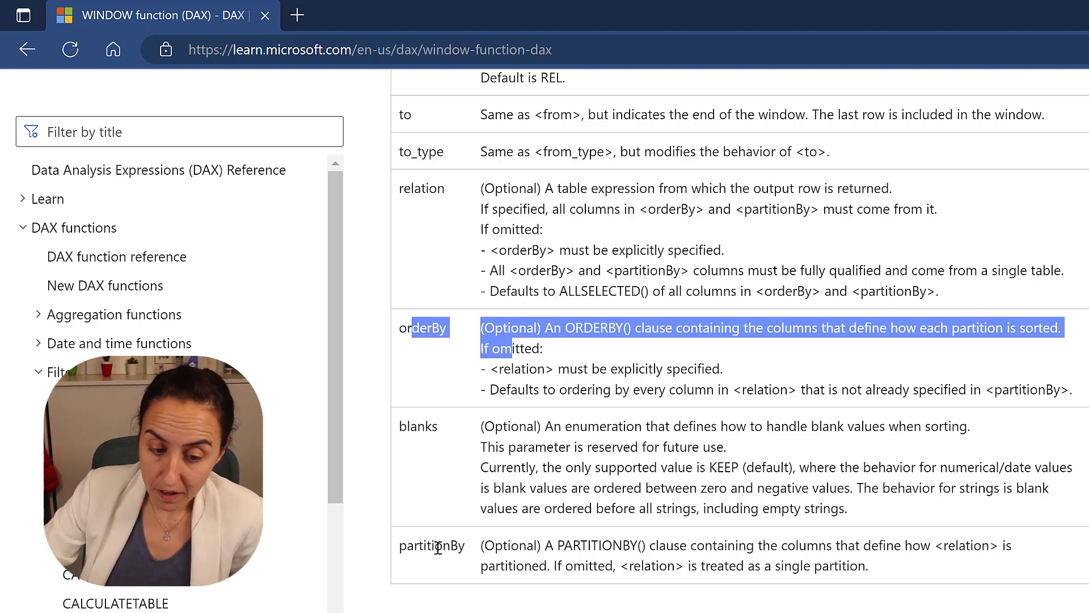
click(663, 468)
drag(481, 426, 885, 514)
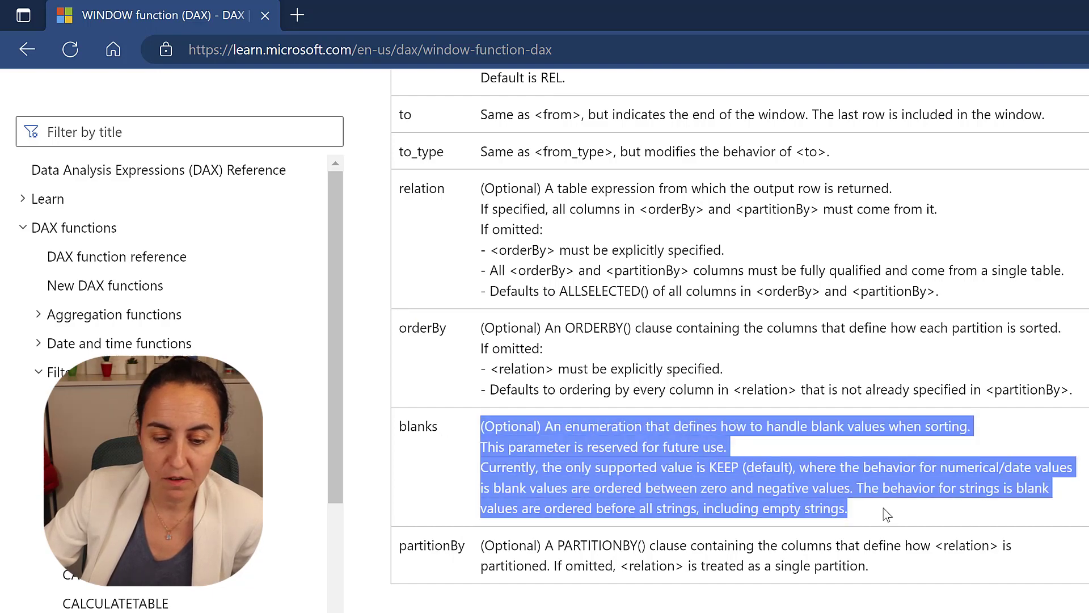
drag(743, 467, 713, 467)
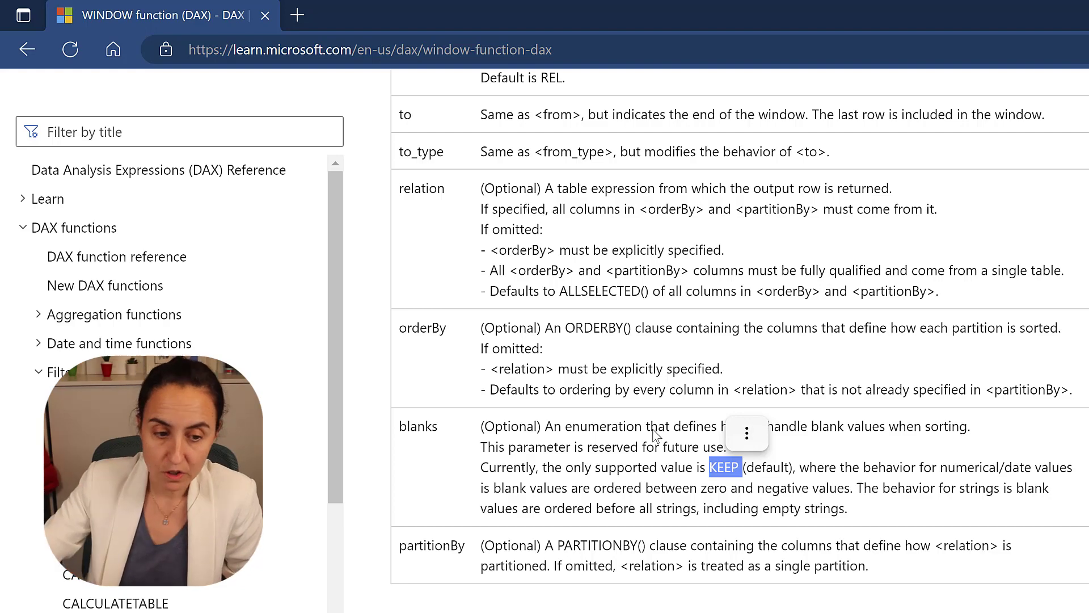
scroll(620, 414, up, 4)
scroll(699, 497, down, 7)
scroll(698, 497, down, 10)
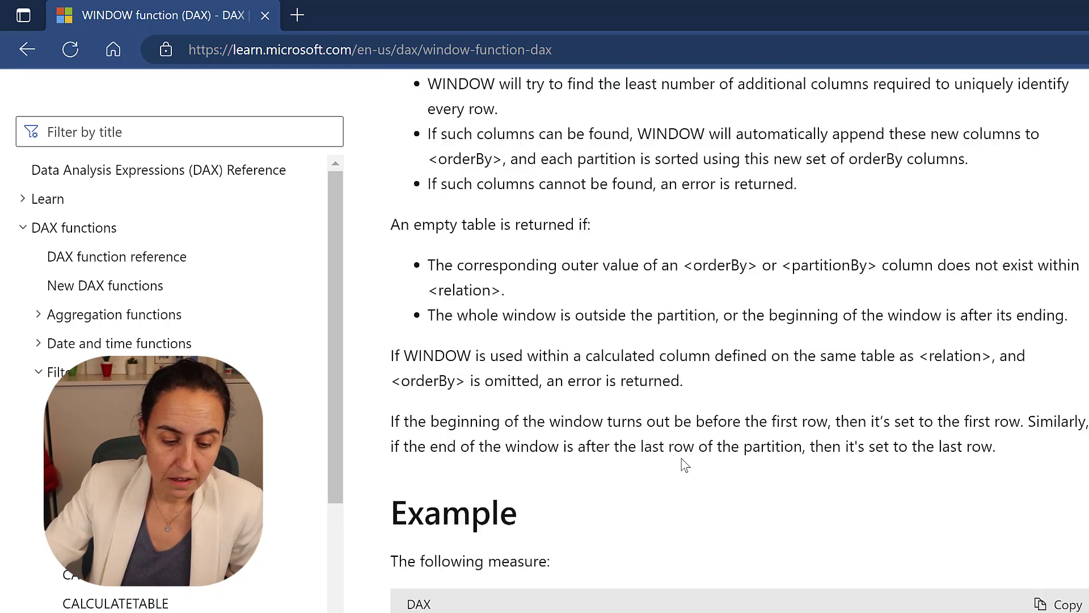
drag(490, 312, 505, 310)
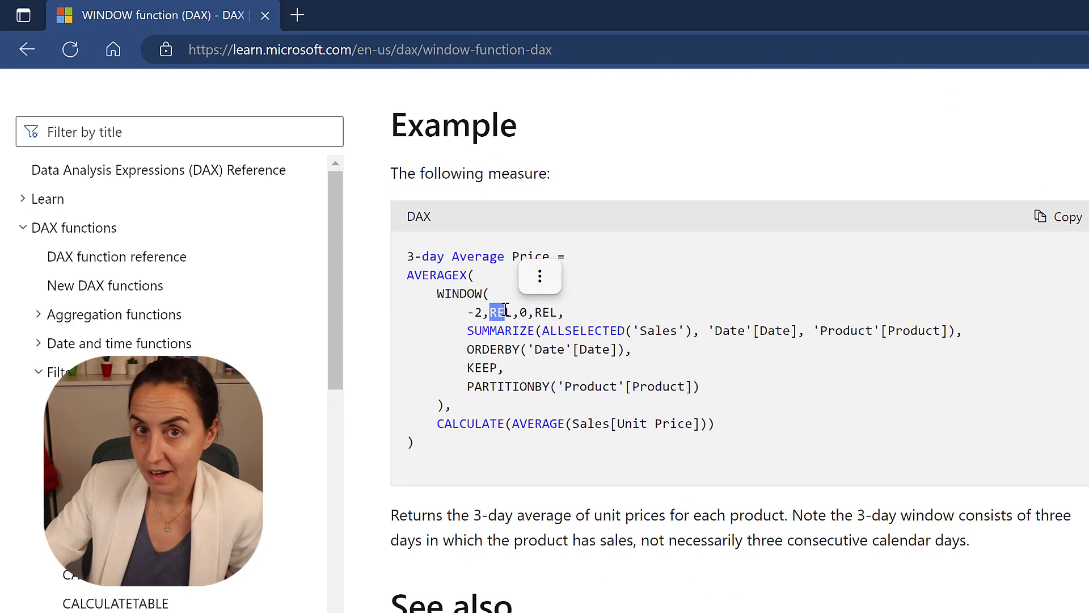
click(651, 307)
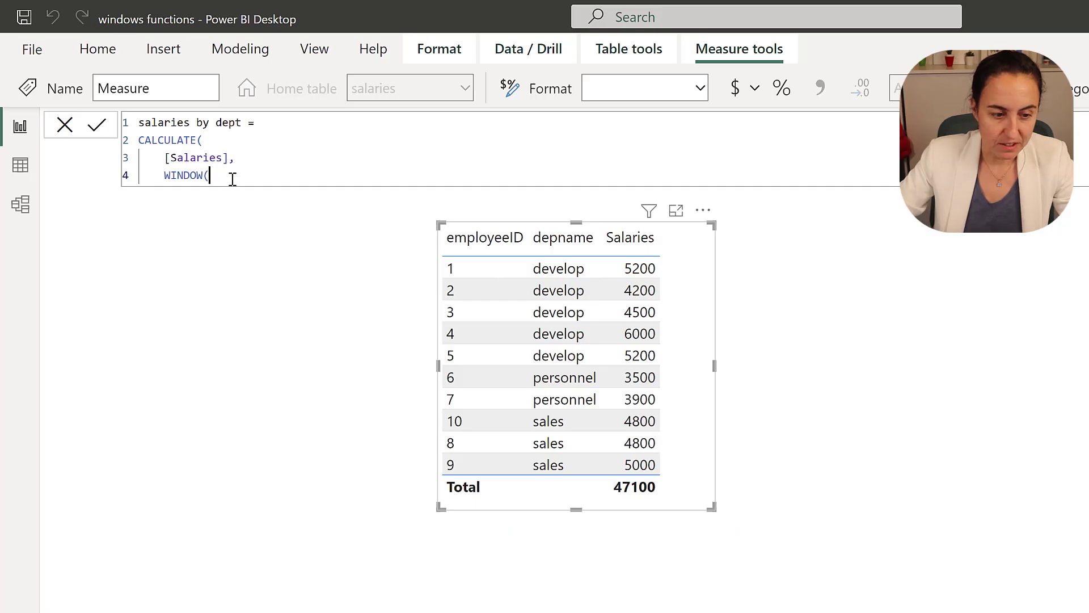
Step: Give WINDOW the start 1, ABS and end -1, ABS on separate lines
key(shift+Return)
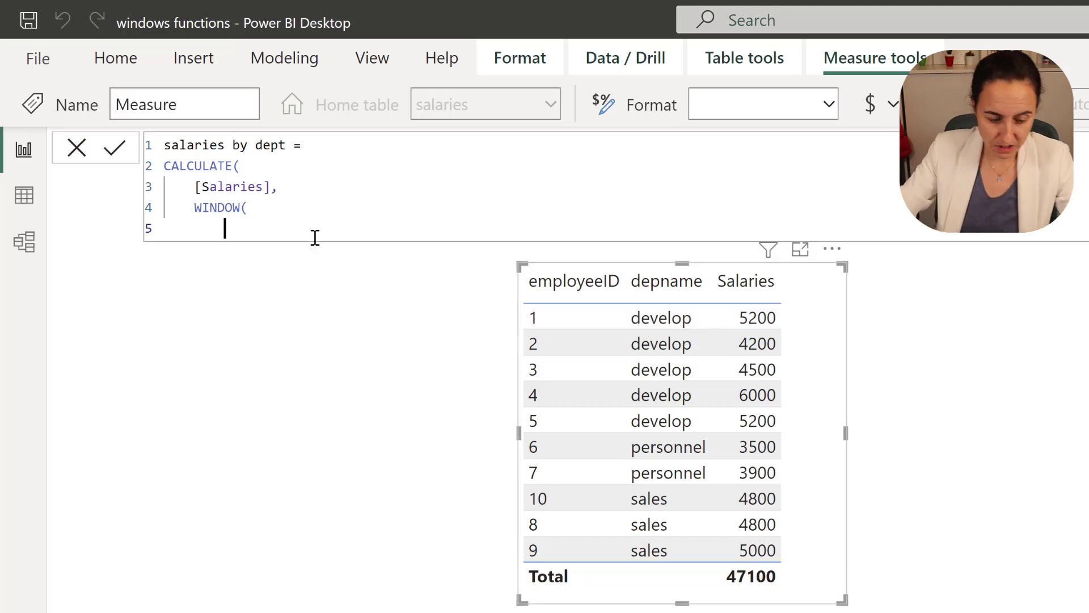
text(1, ABS,)
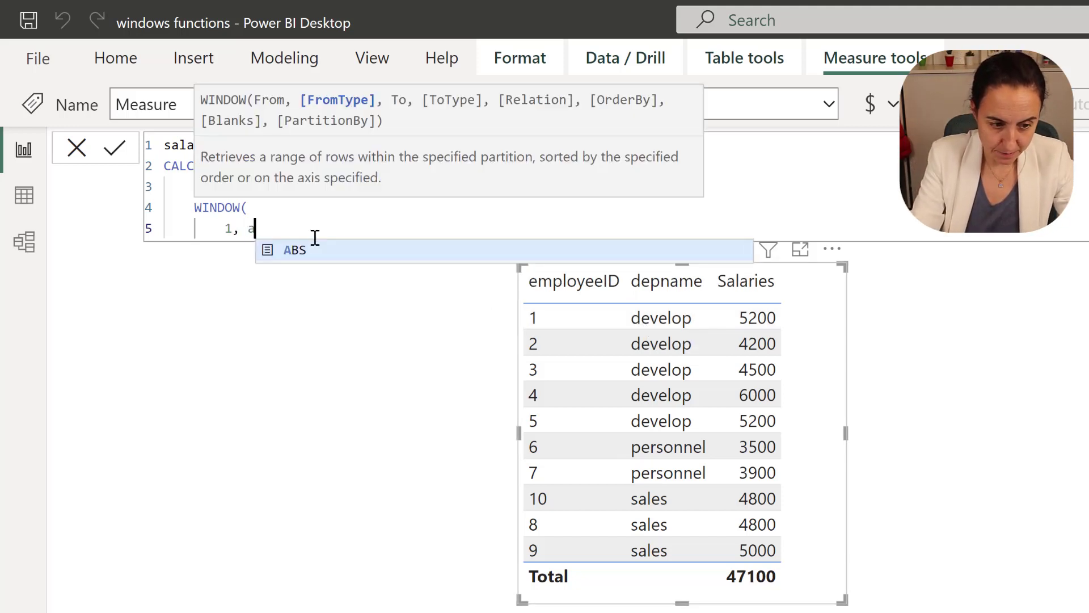
key(Return)
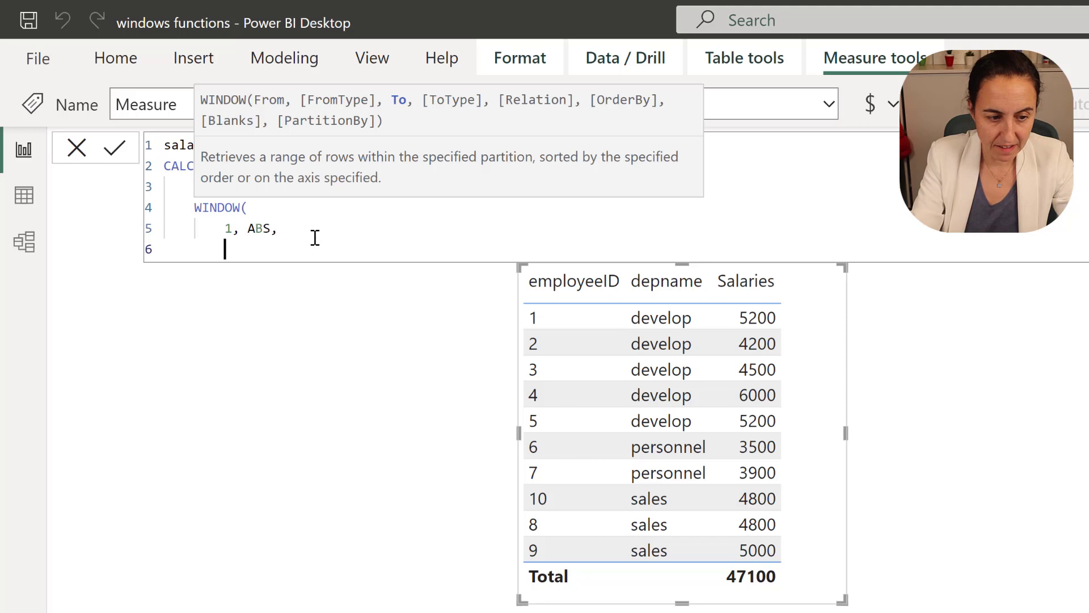
text(-1)
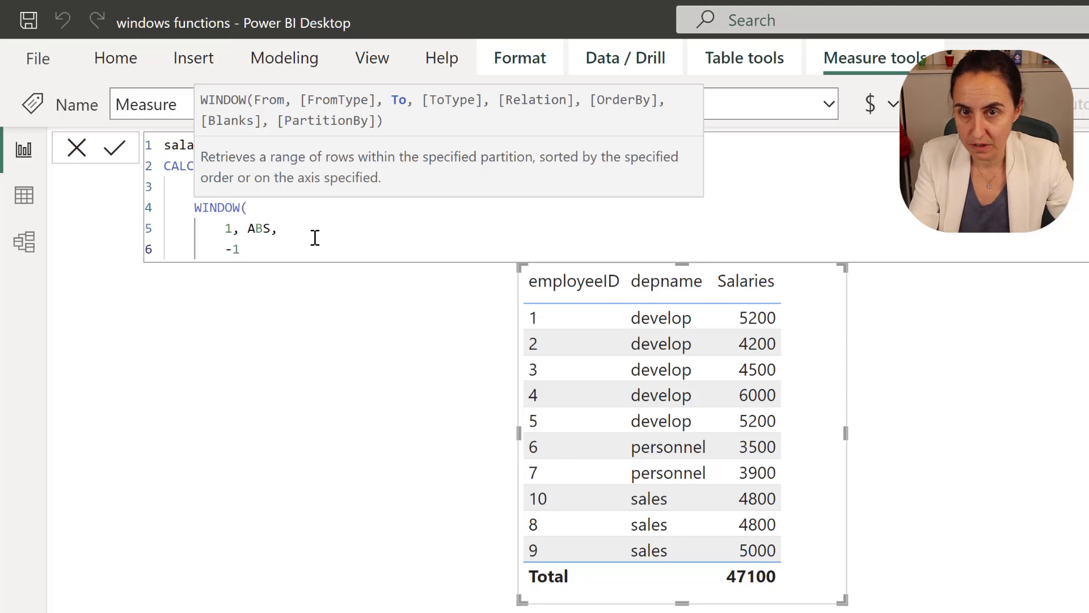
text(,ABS)
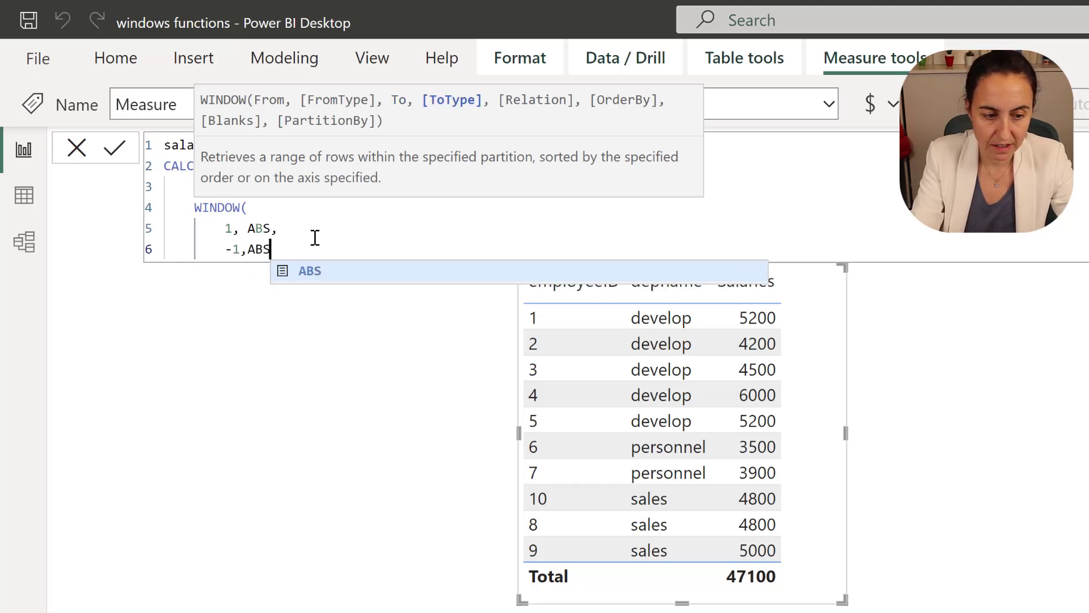
text(,)
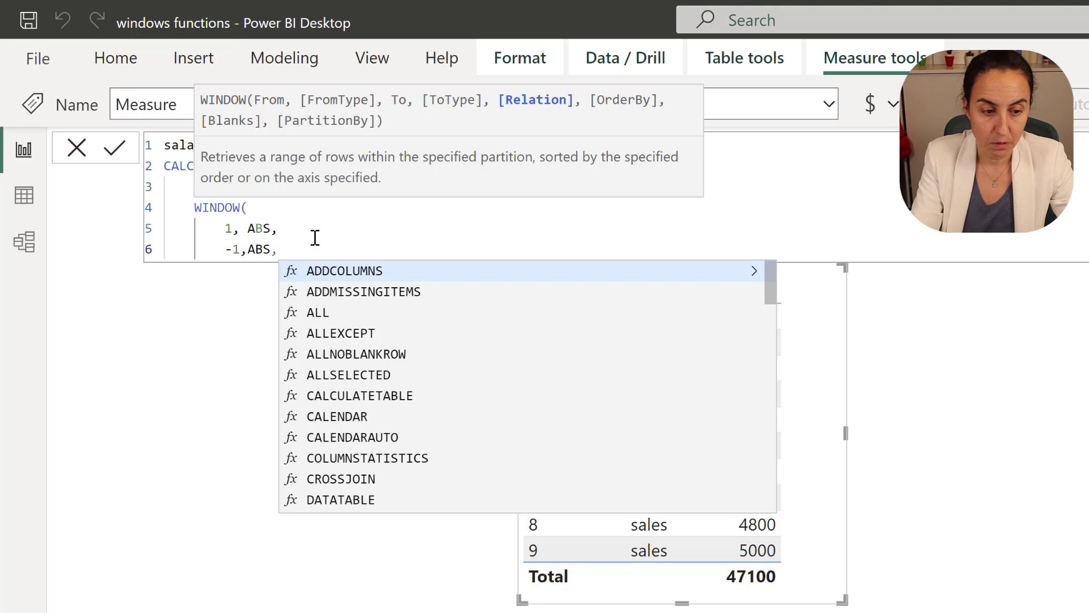
key(shift+Return)
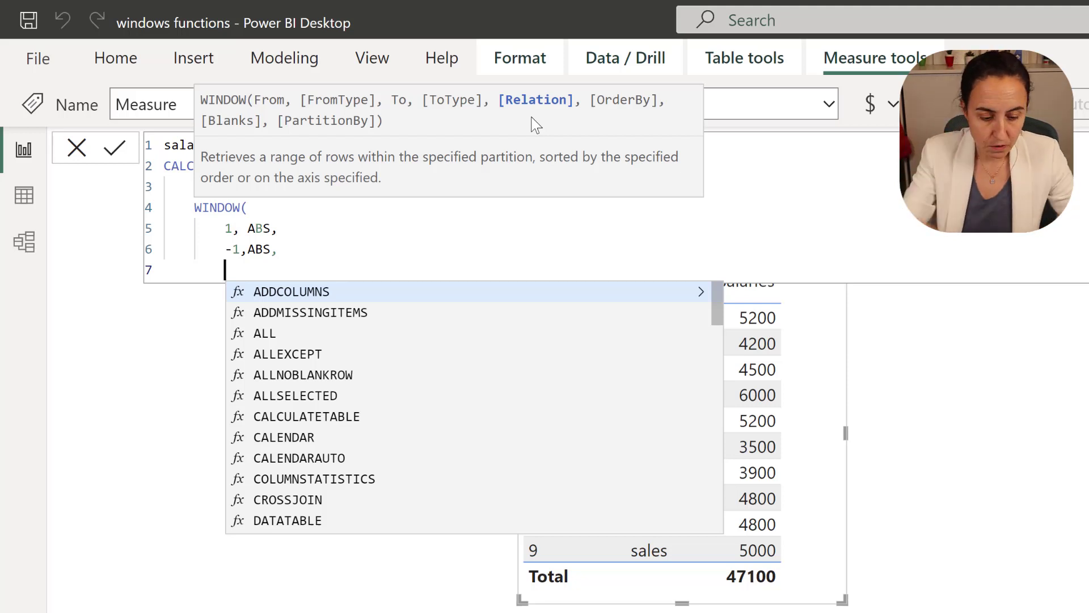
Step: Enter SUMMARIZE(ALLSELECTED(salaries) as the WINDOW relation using autocomplete
text(sum)
key(Tab)
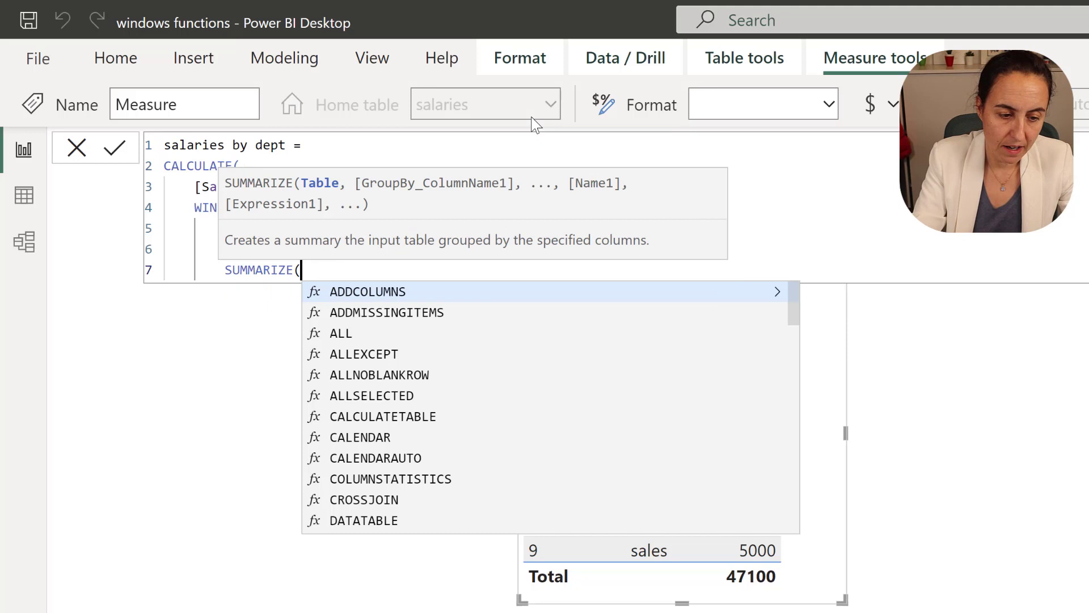
text(all)
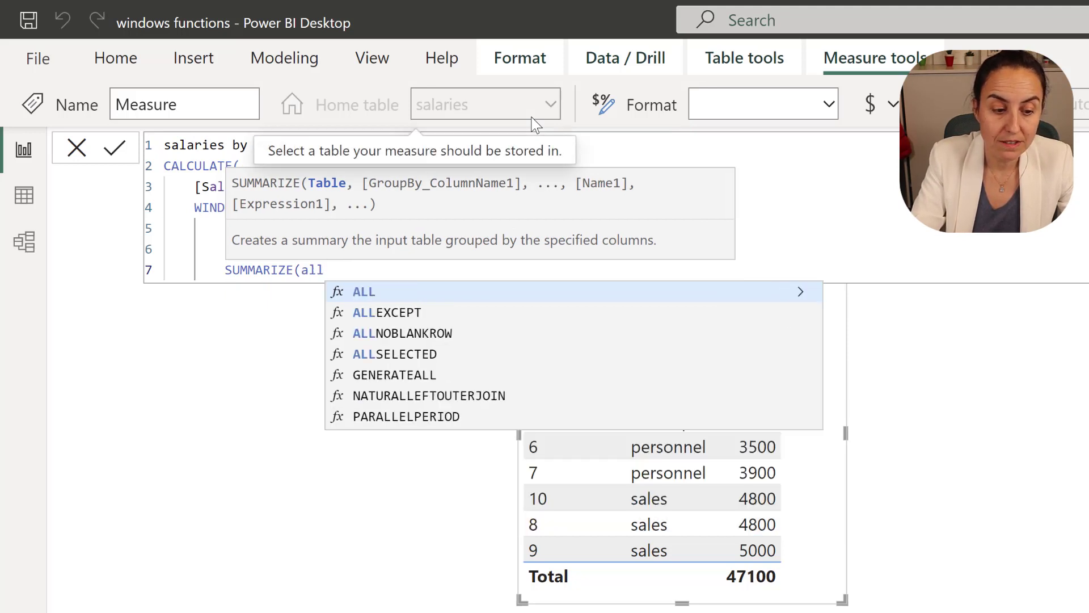
key(Tab)
key(BackSpace)
text(s)
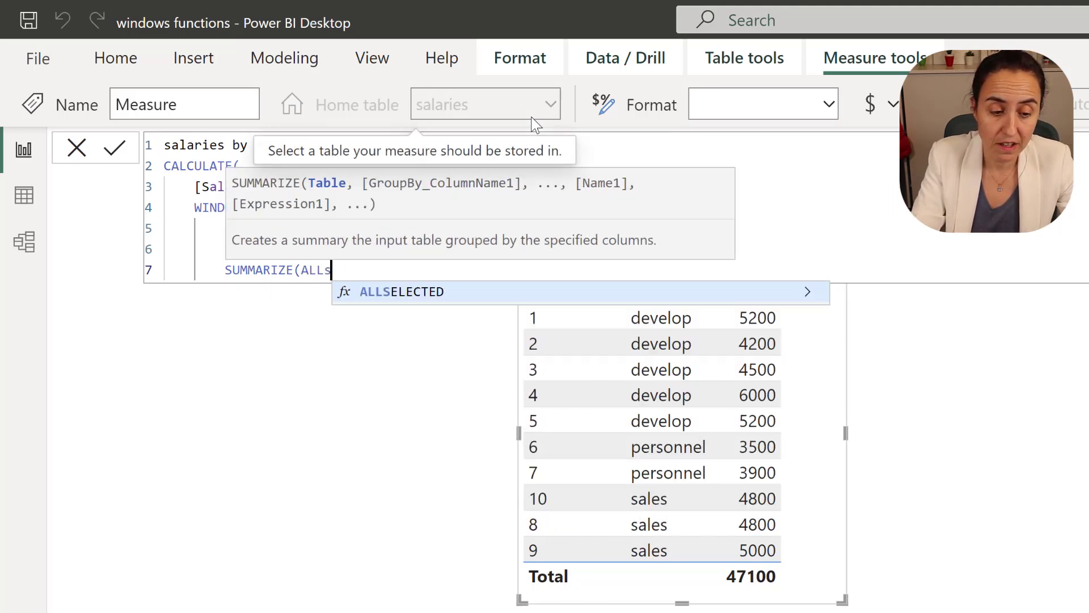
key(Tab)
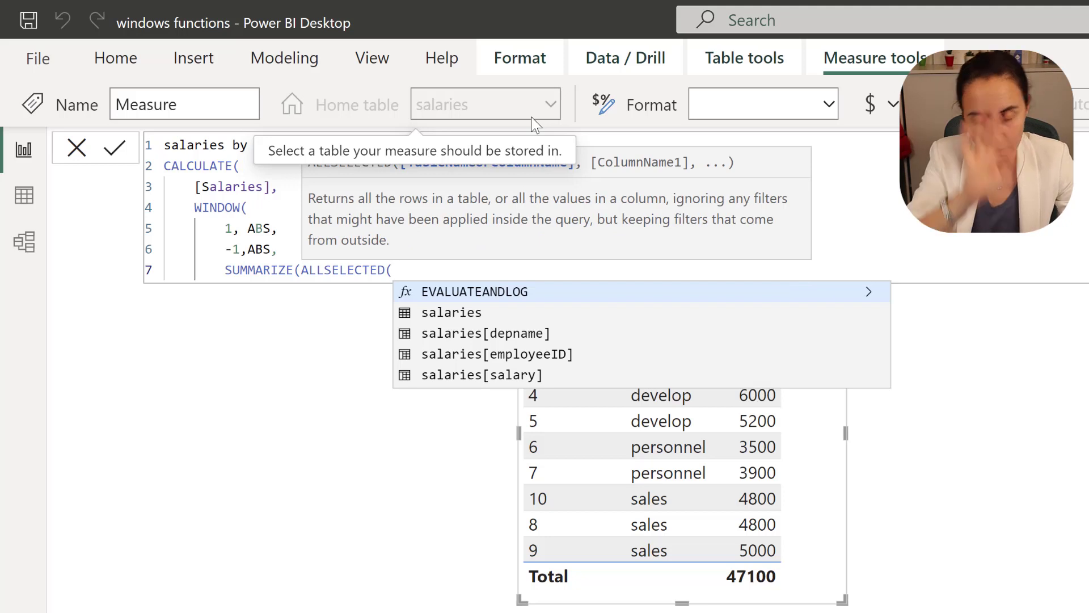
key(Down)
key(Down)
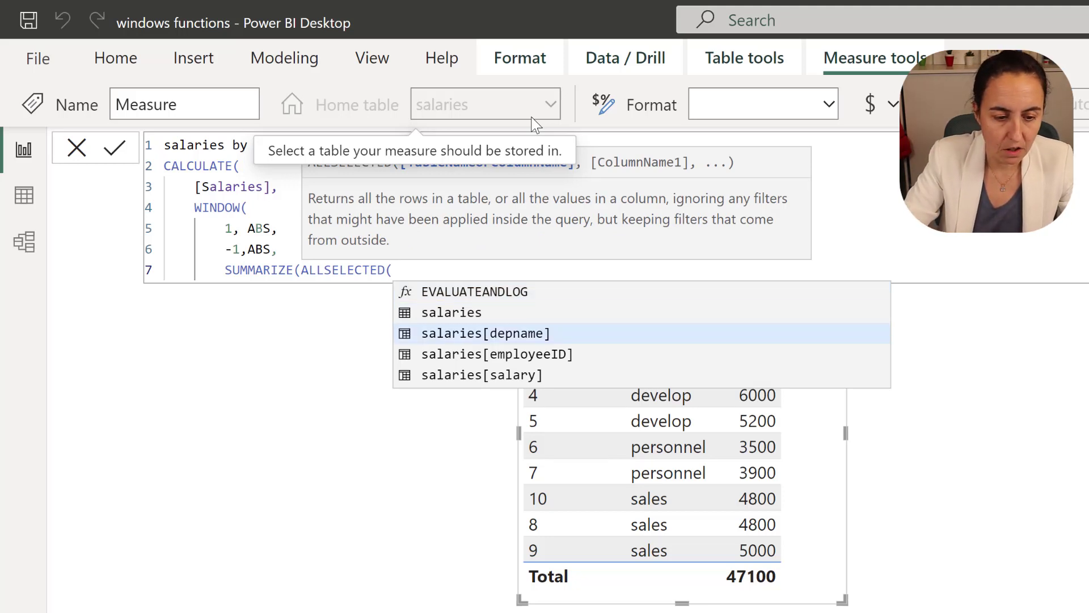
key(Up)
key(Tab)
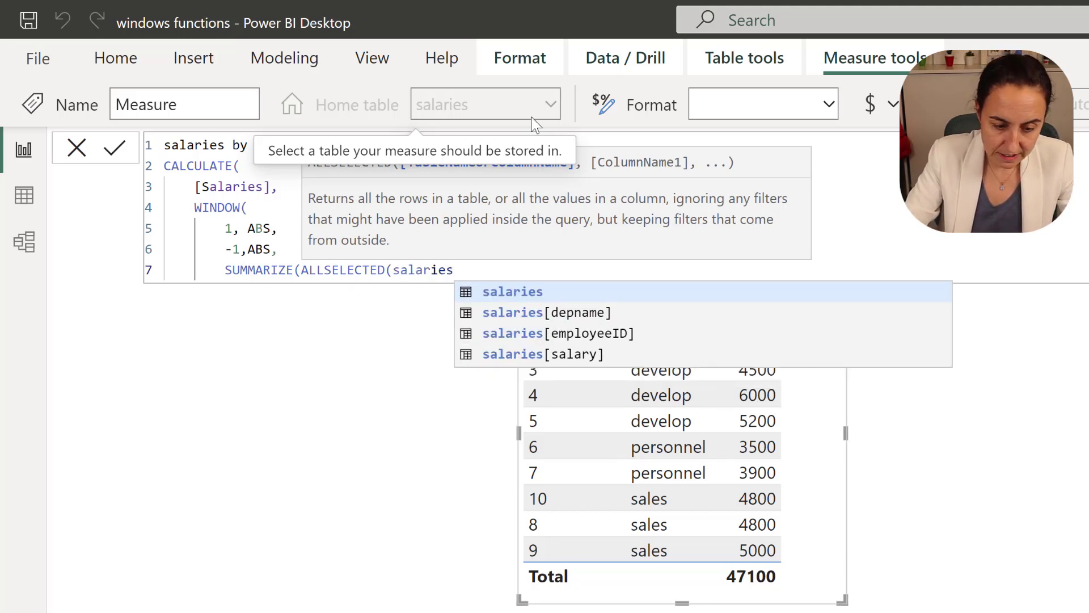
Step: Close the relation as SUMMARIZE(ALLSELECTED(salaries), ) and sort the table visual by depname
text(),)
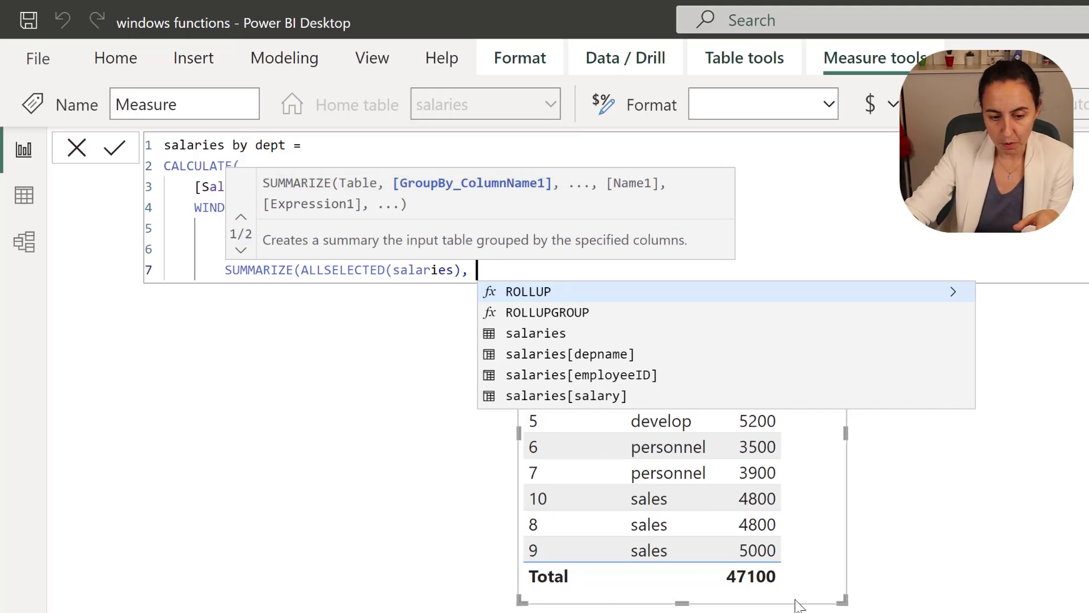
scroll(800, 601, up, 2)
scroll(738, 539, up, 2)
key(Escape)
text()))
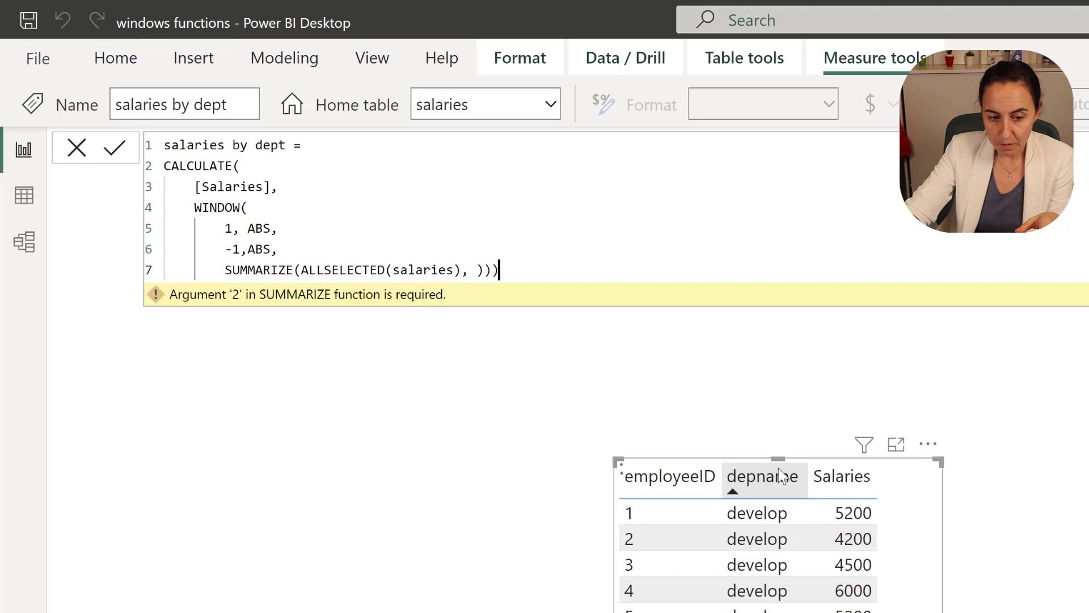
click(771, 482)
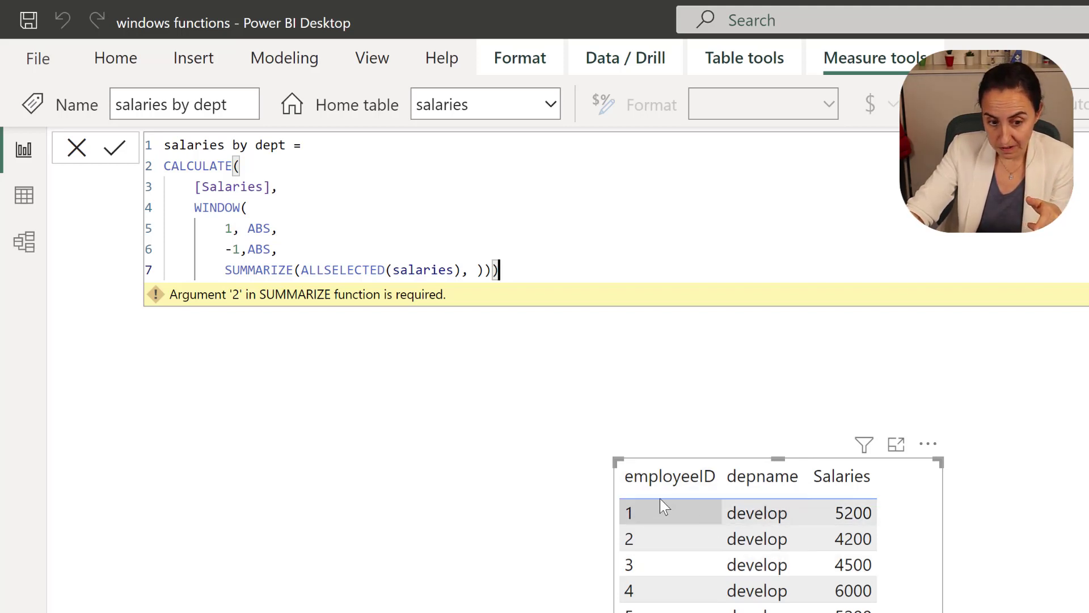
Step: Add salaries[depname] and salaries[employeeID] as SUMMARIZE grouping columns and commit the measure
click(478, 270)
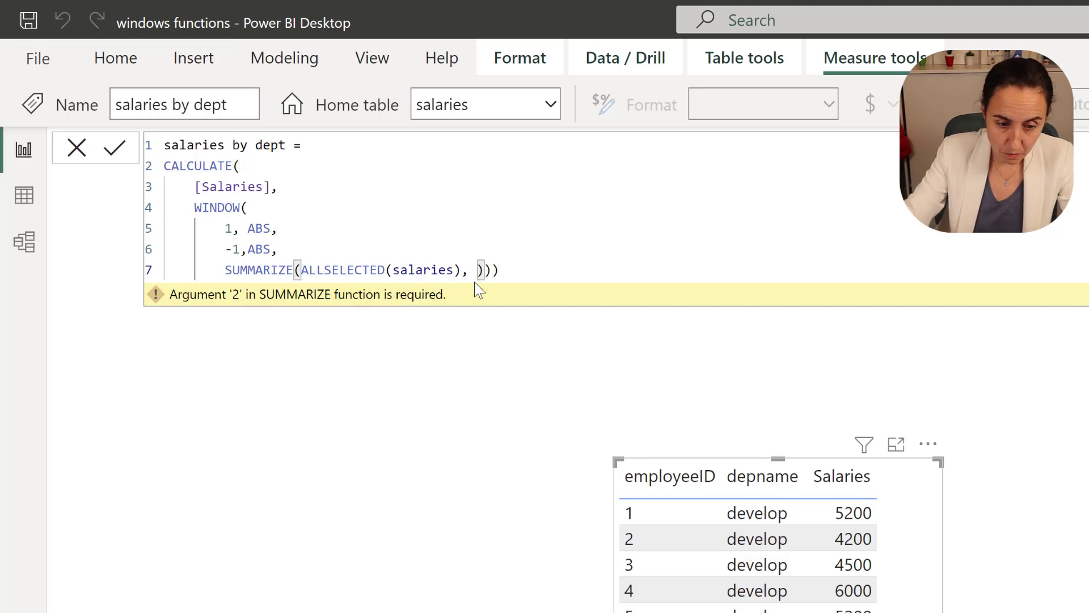
text(de)
key(Tab)
text(, )
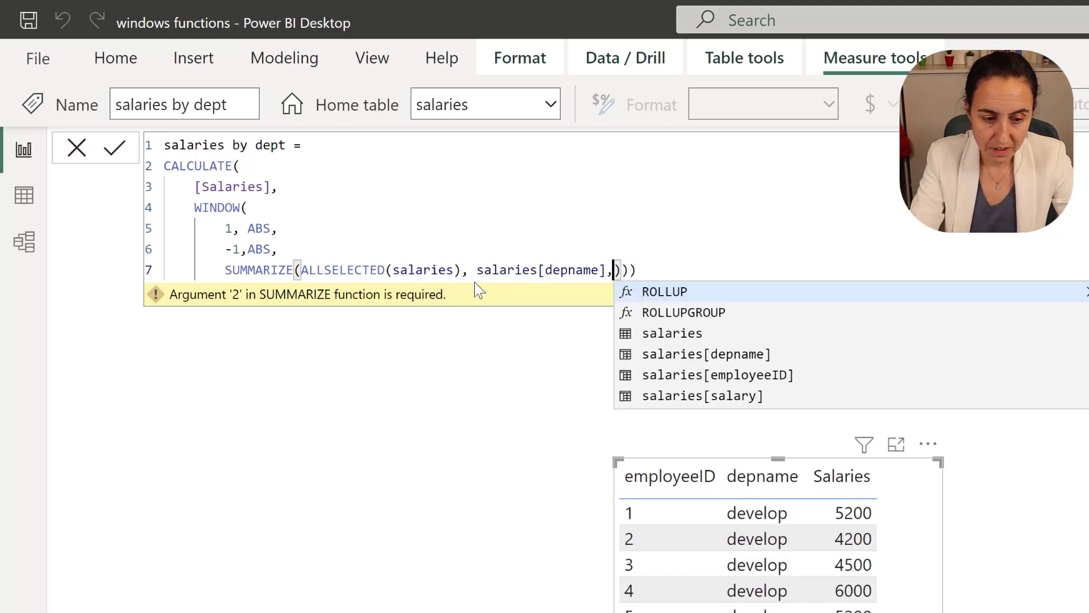
text(em)
key(Tab)
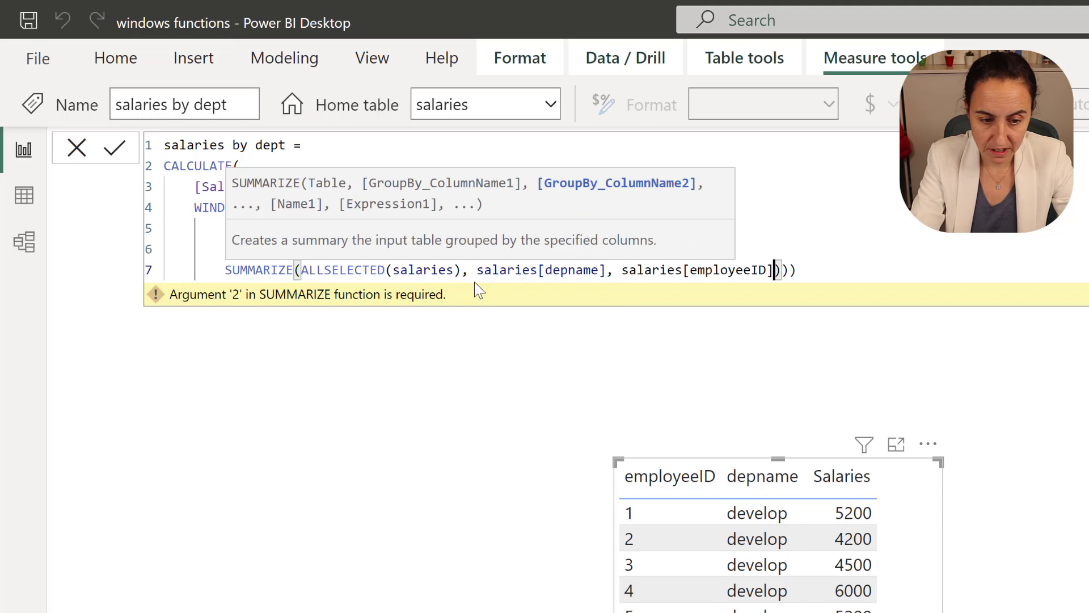
key(Right)
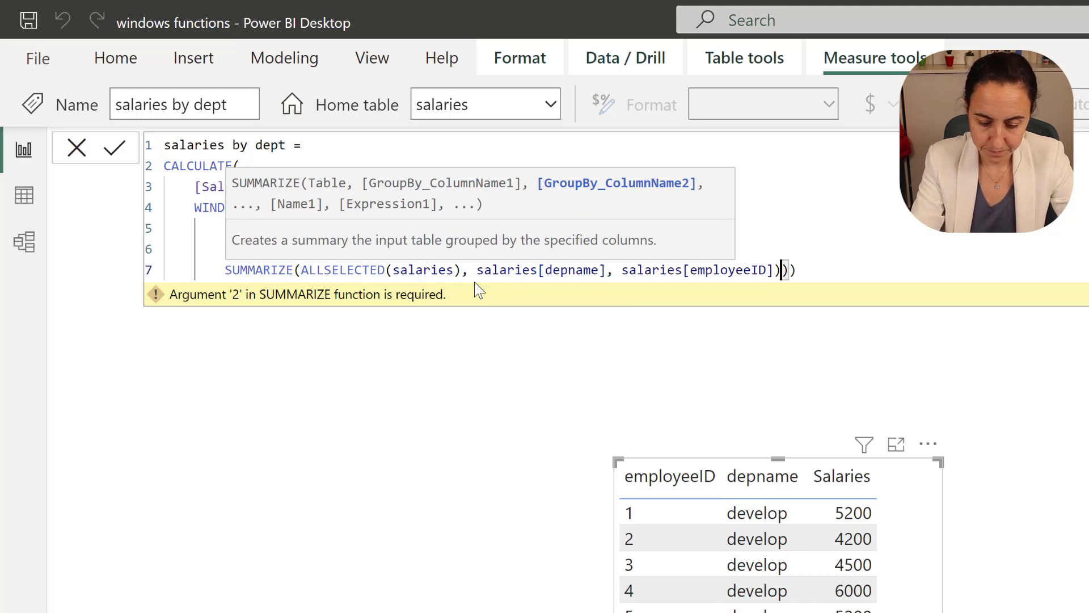
key(Right)
key(Right)
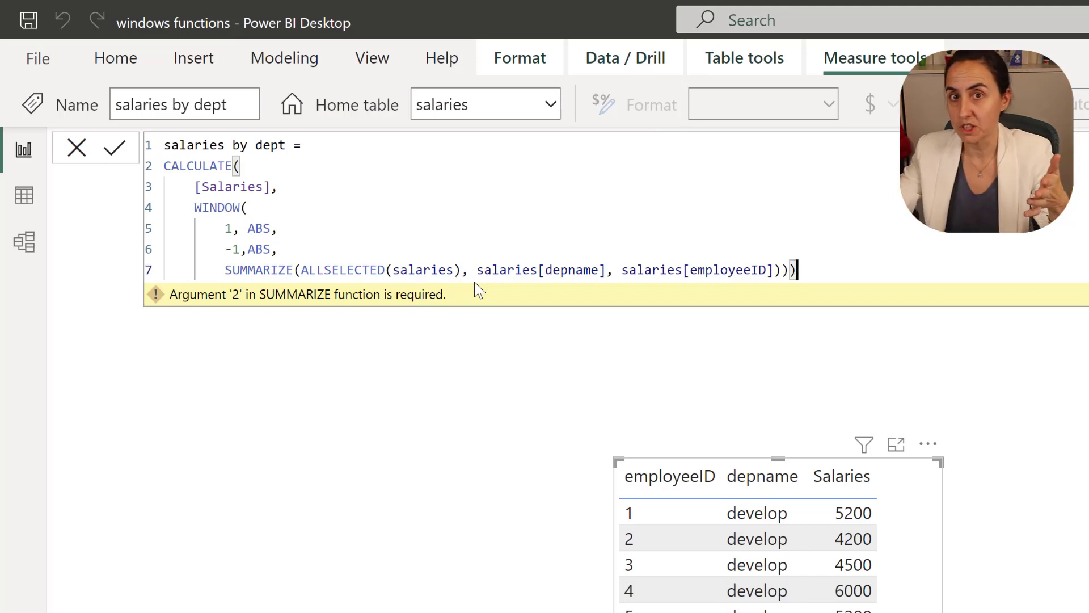
key(Return)
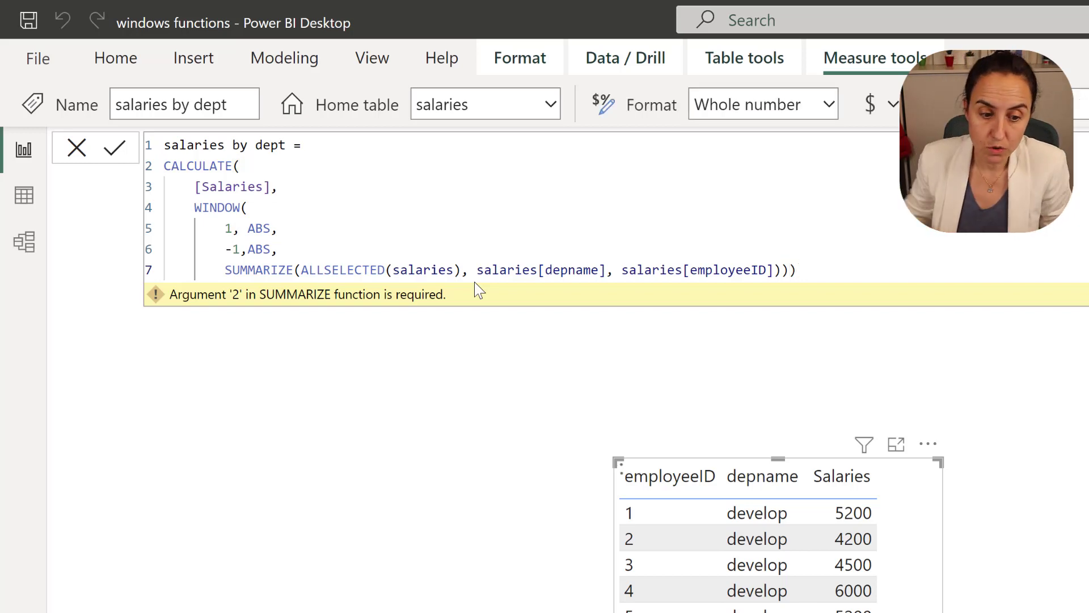
Step: Add salaries by dept to the table visual, then widen it and move it up-left
drag(1081, 431, 691, 438)
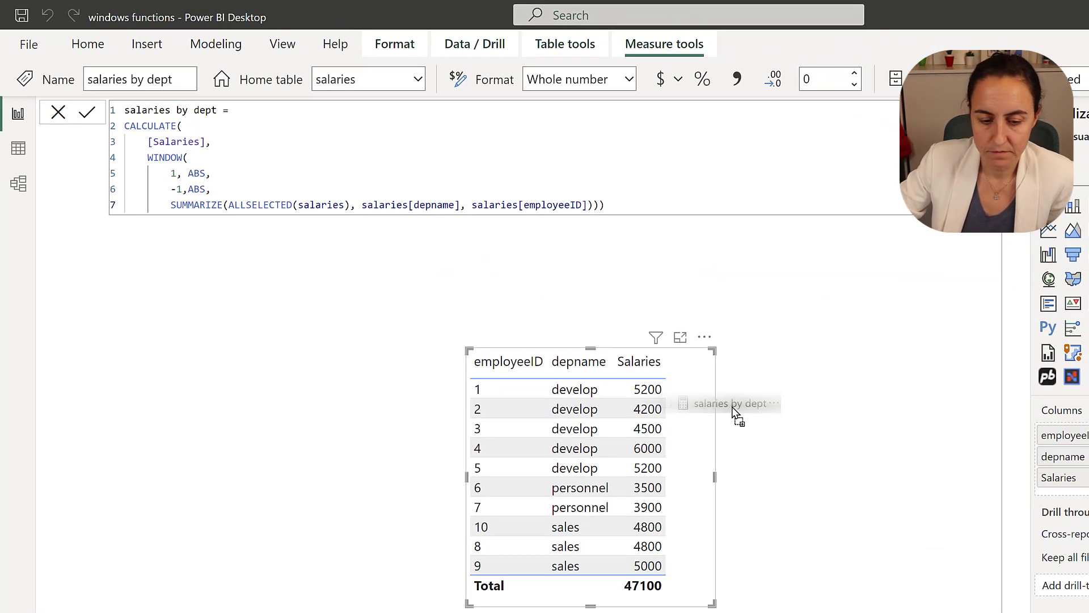
drag(716, 608, 805, 602)
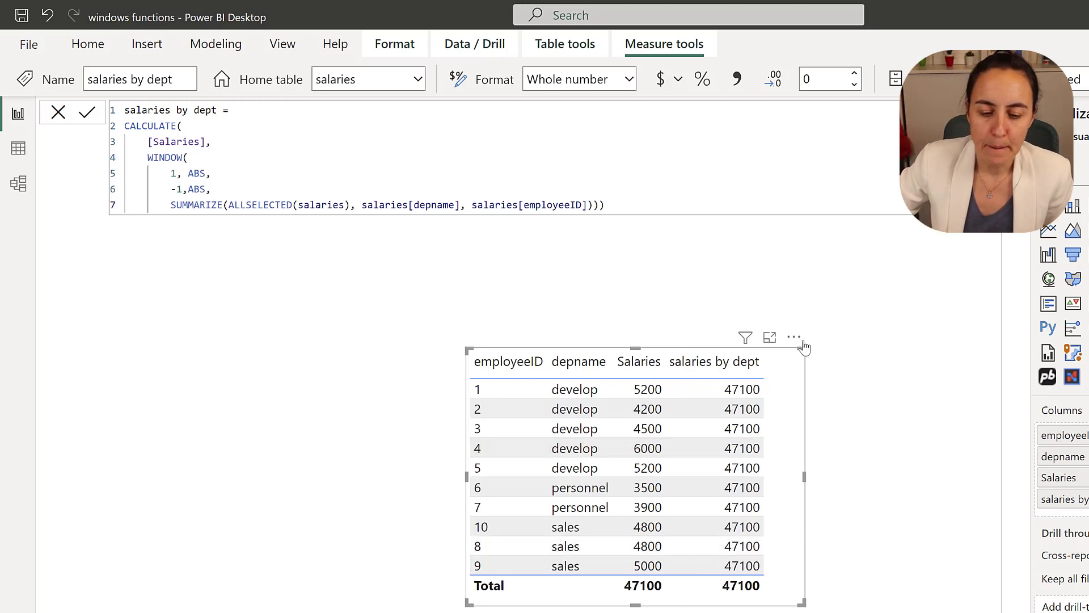
drag(801, 356, 739, 319)
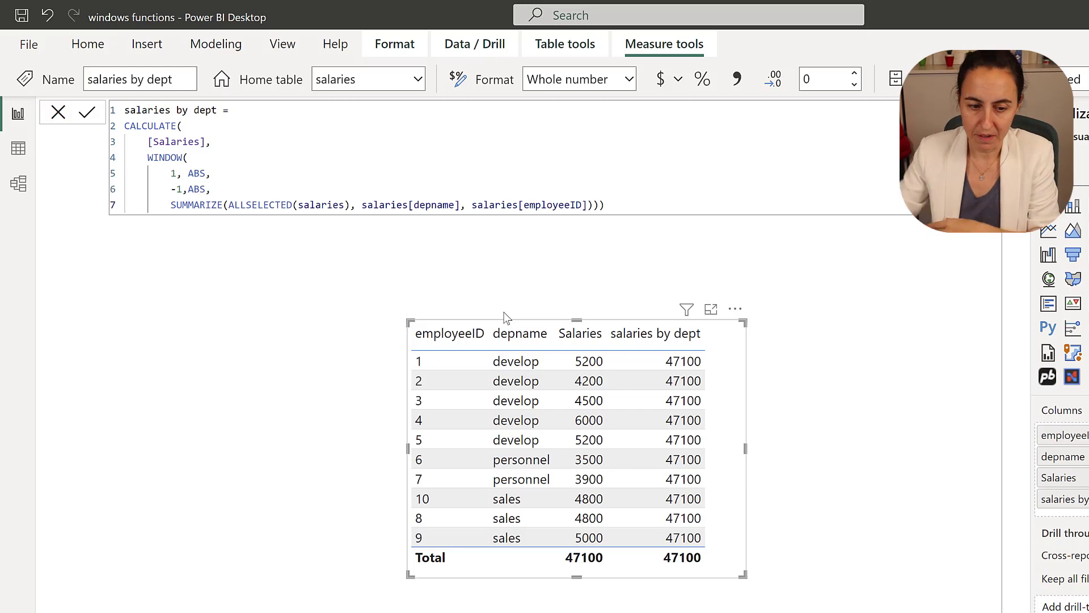
Step: Append ', ,' after SUMMARIZE and a partitionby(salaries[depname]) argument on a new line
click(593, 208)
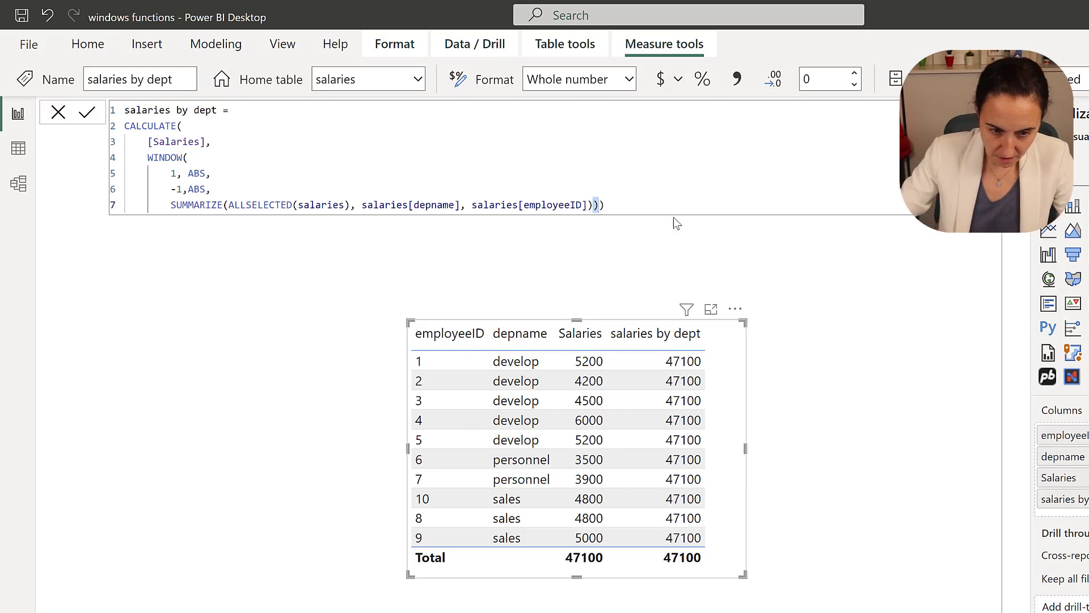
text(, ,)
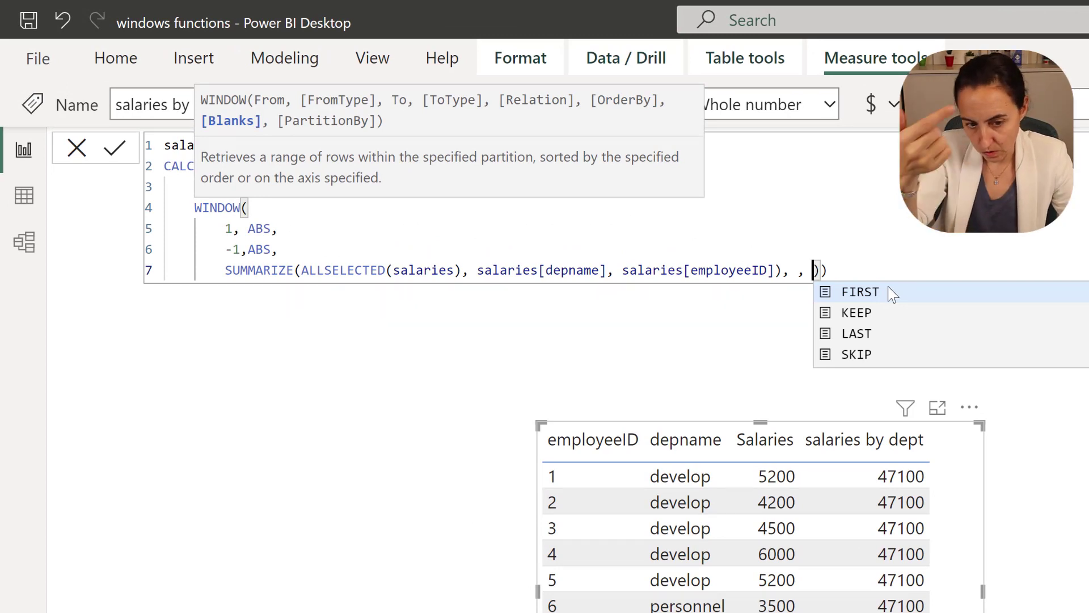
key(shift+Return)
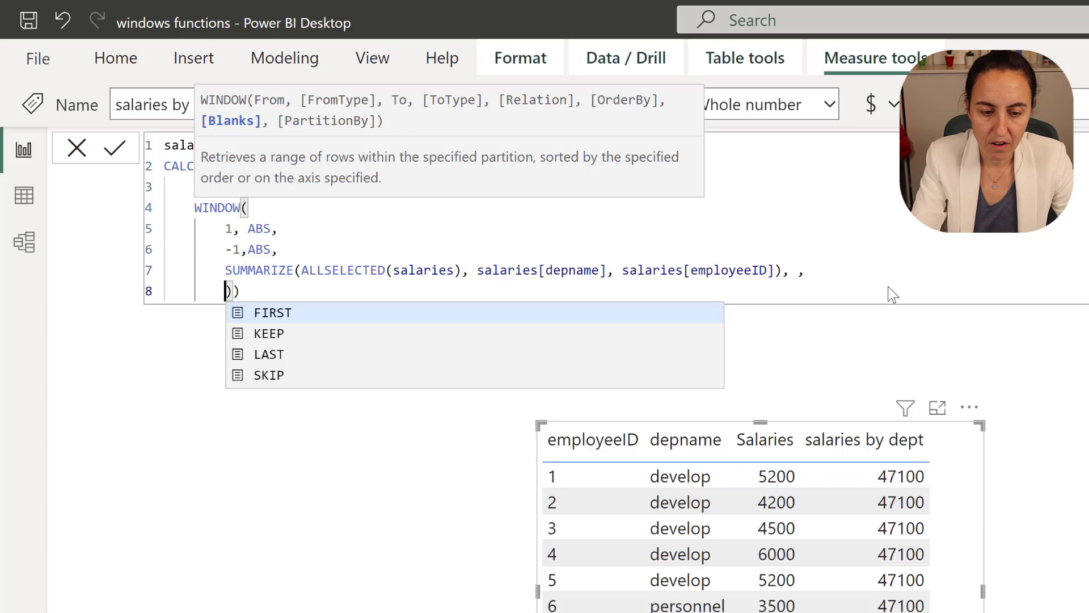
text(parti)
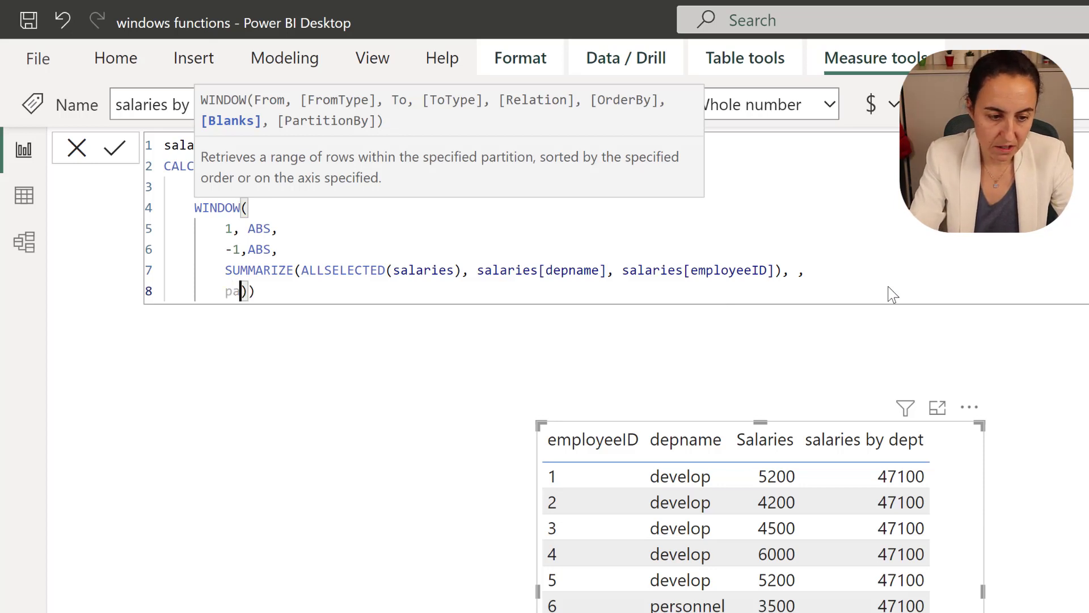
text(tionby)
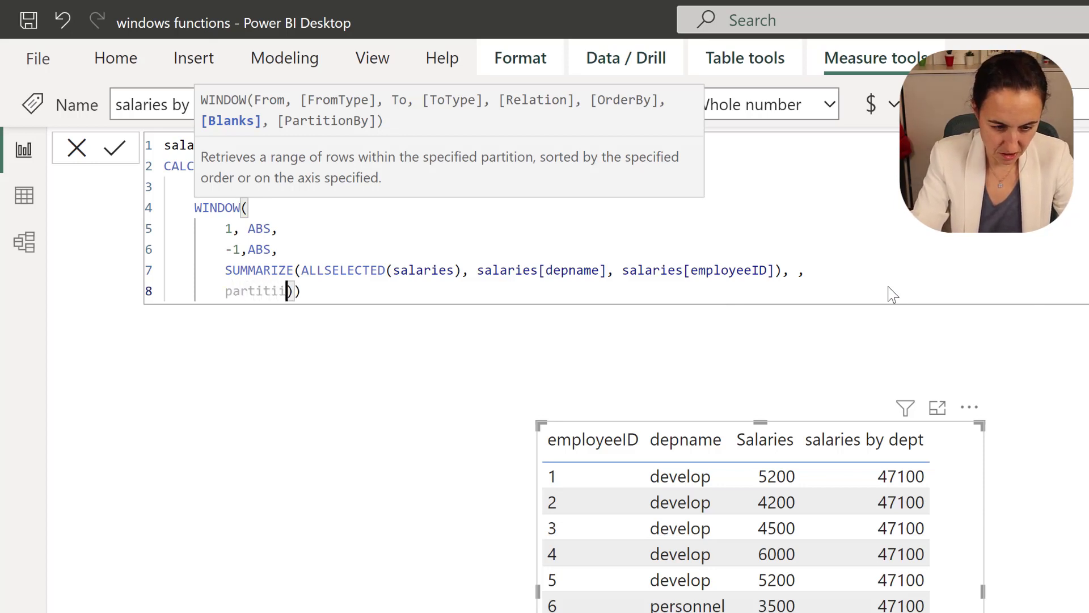
text(()
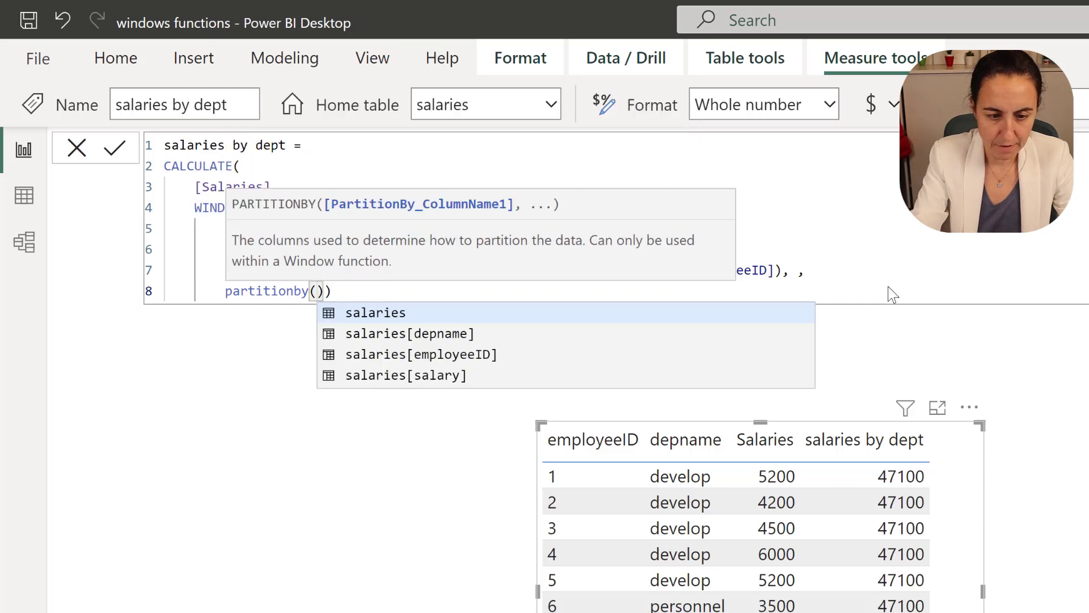
key(Down)
key(Tab)
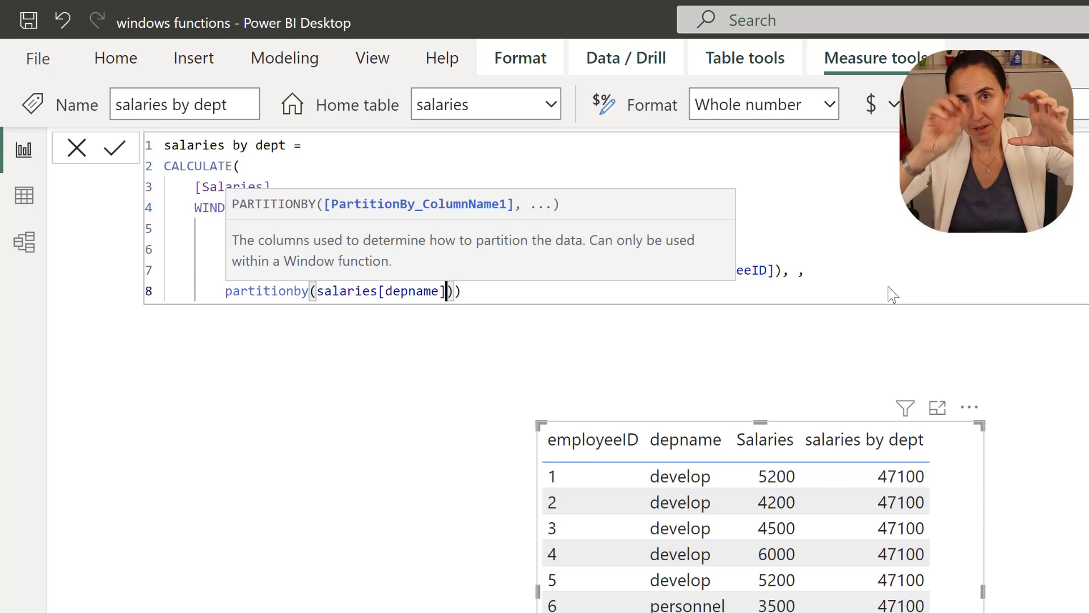
key(End)
key(shift+Return)
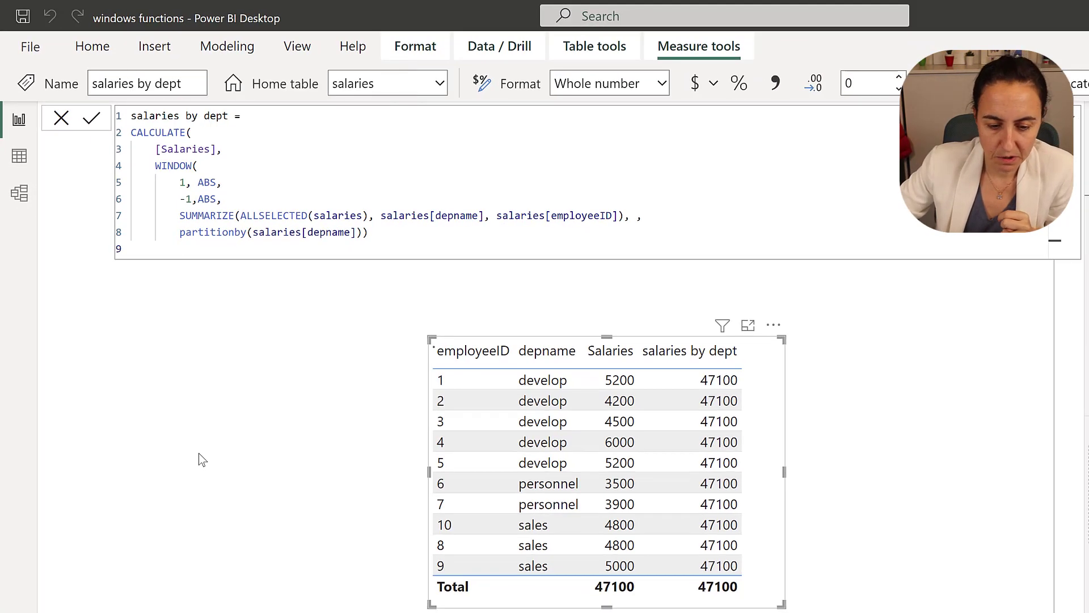
Step: Close and commit the partitioned measure, then change the WINDOW start from 1 to 2
text())
key(Return)
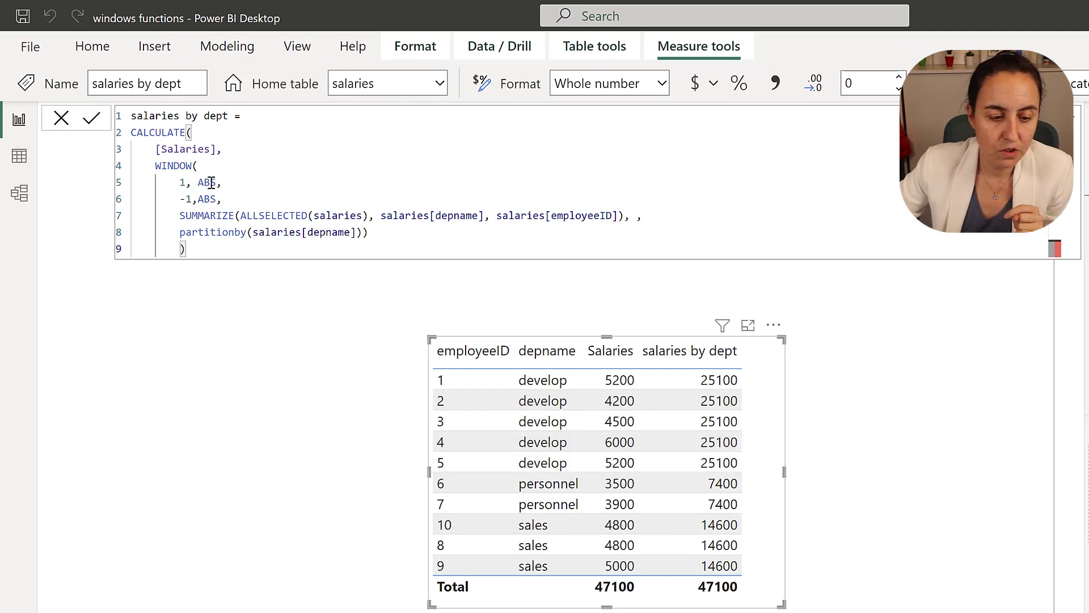
drag(181, 182, 224, 197)
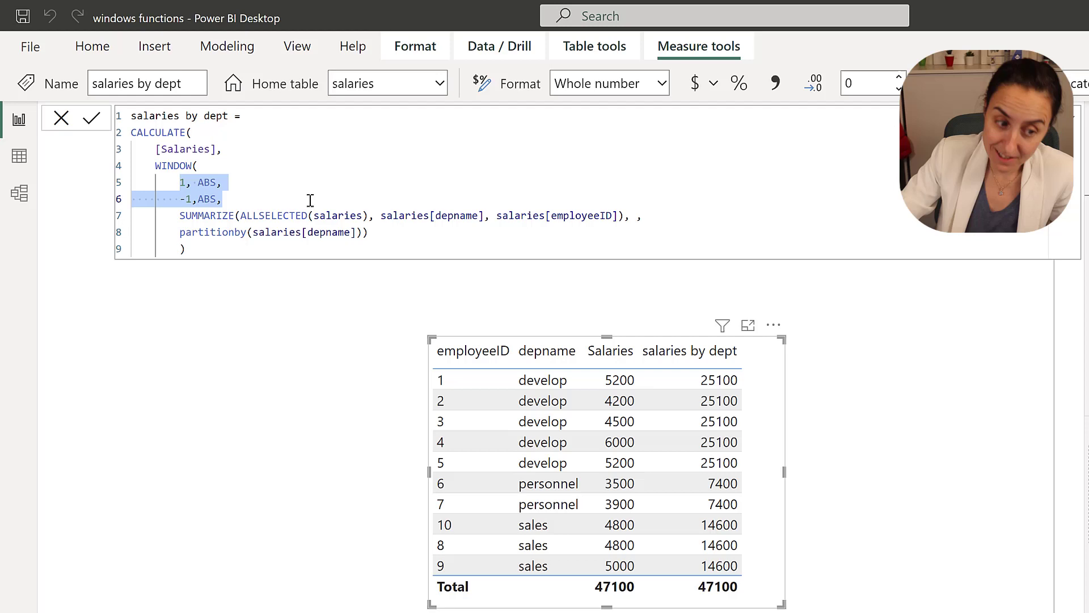
click(196, 166)
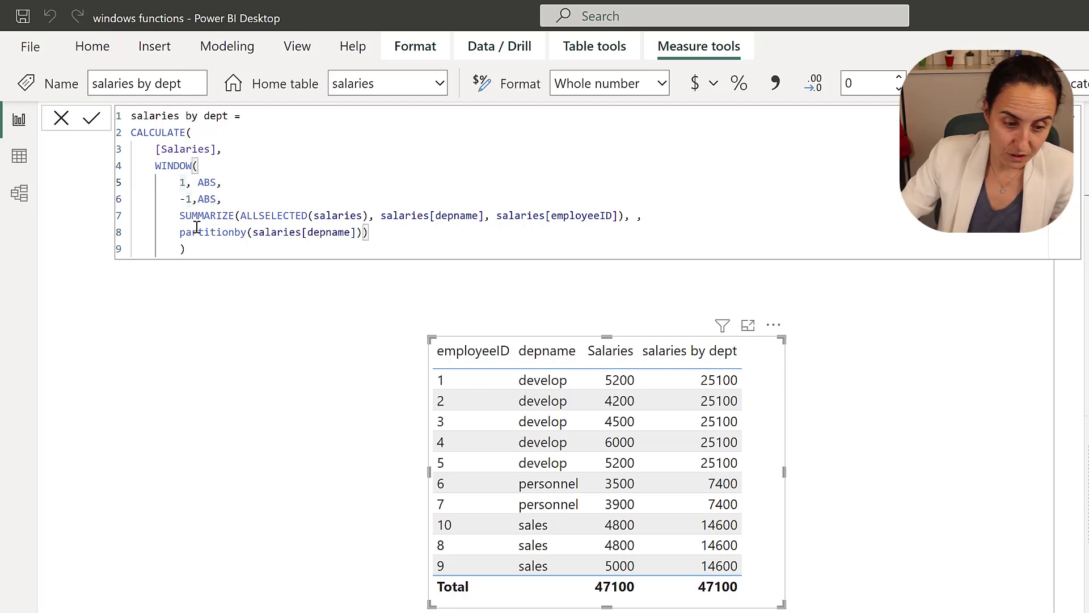
key(BackSpace)
text(2)
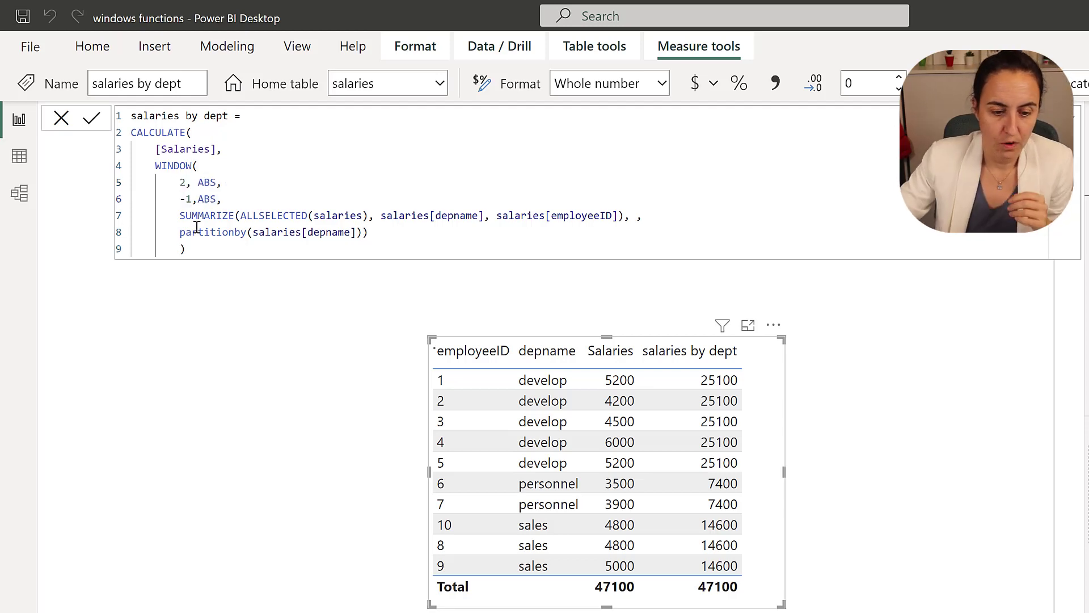
click(272, 243)
key(Return)
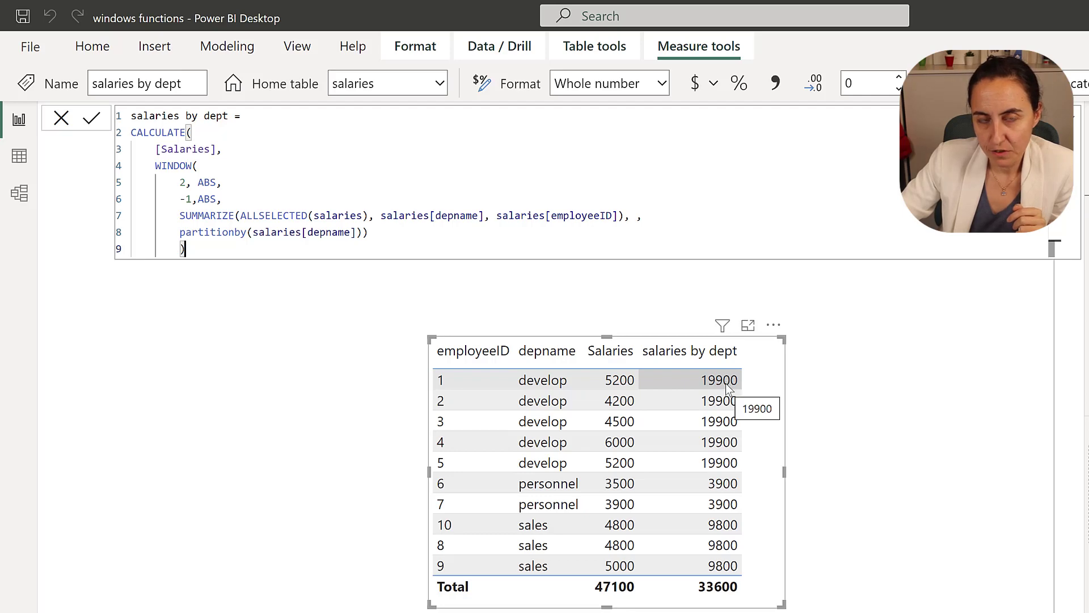
Step: In windows functions.xlsx, enter =SUM(M5:M8) in O4 for employees 2 to 5
key(alt+Tab)
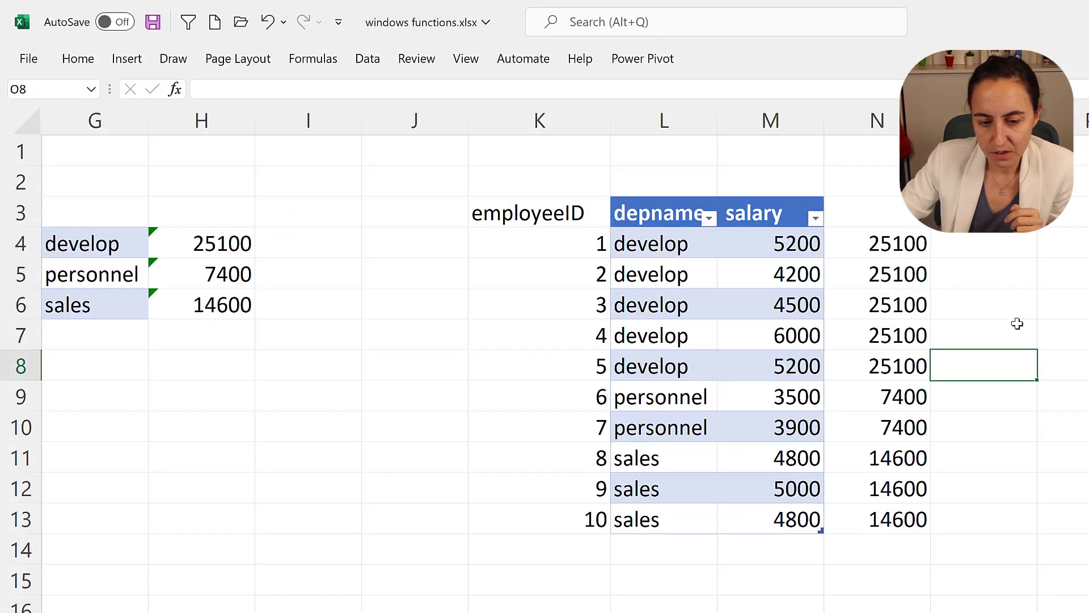
click(1060, 304)
click(966, 274)
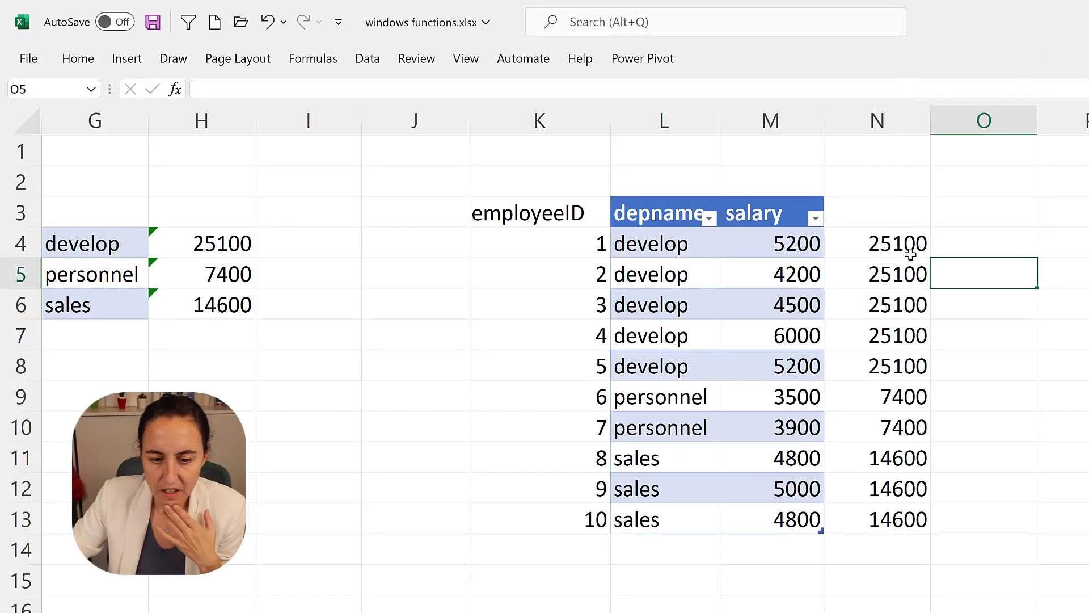
drag(791, 241, 792, 372)
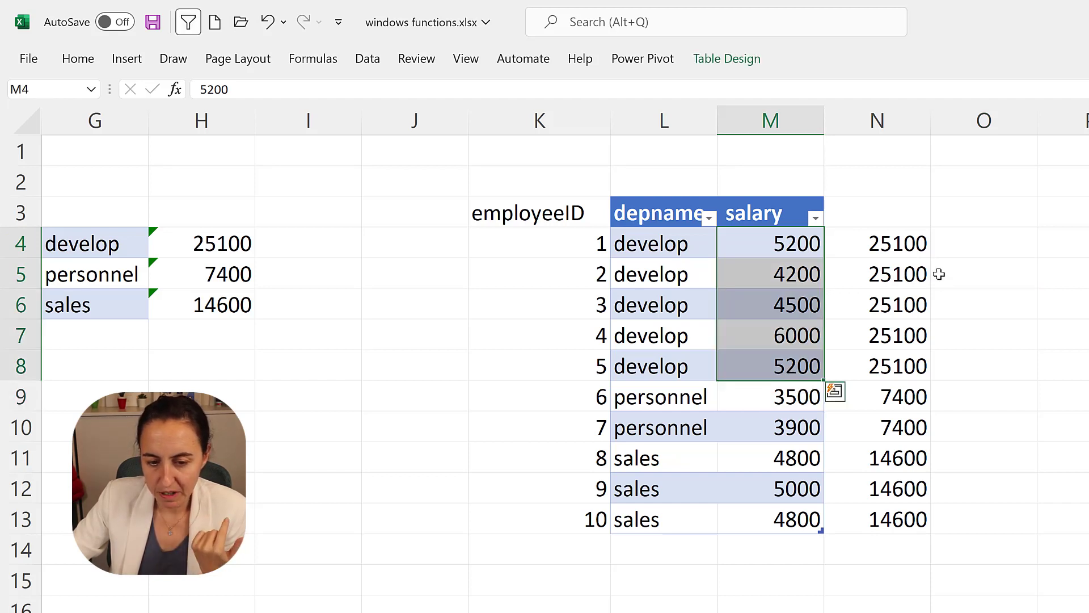
click(966, 242)
text(=su)
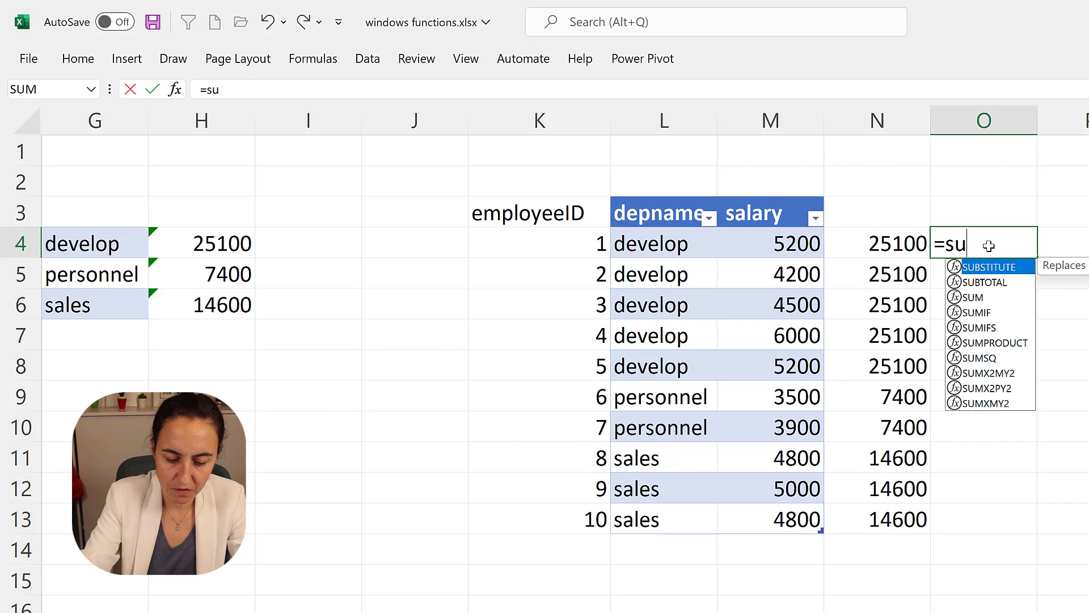
text(M()
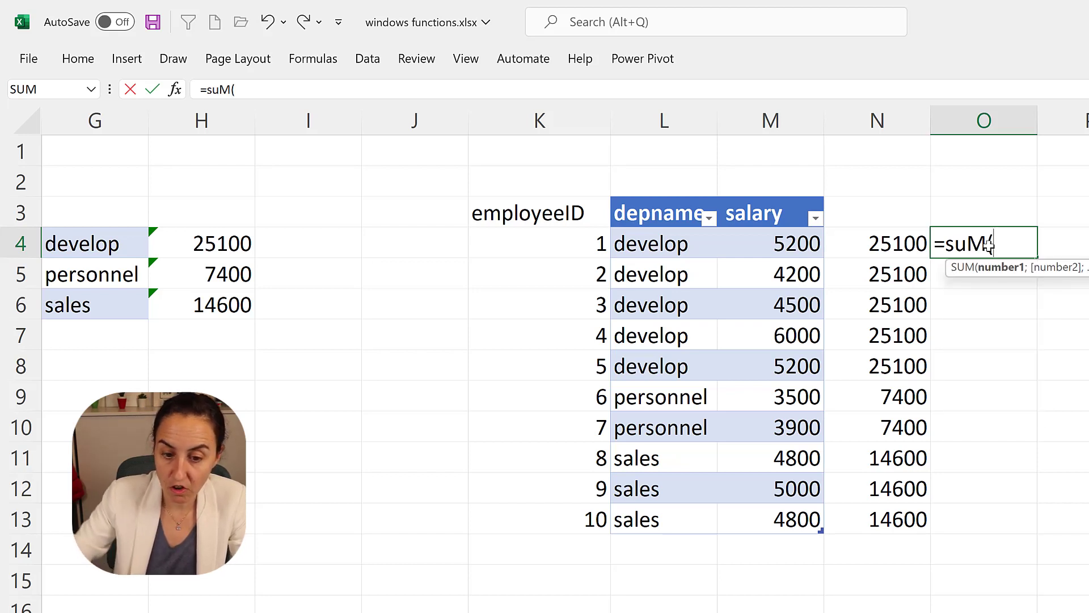
drag(802, 274, 806, 359)
text())
key(Return)
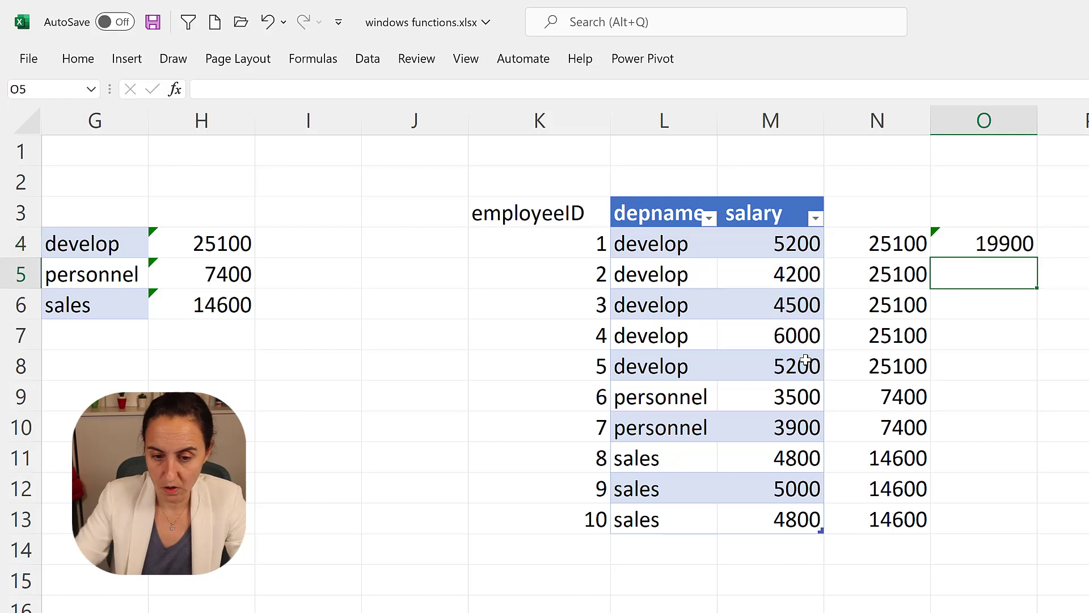
key(Up)
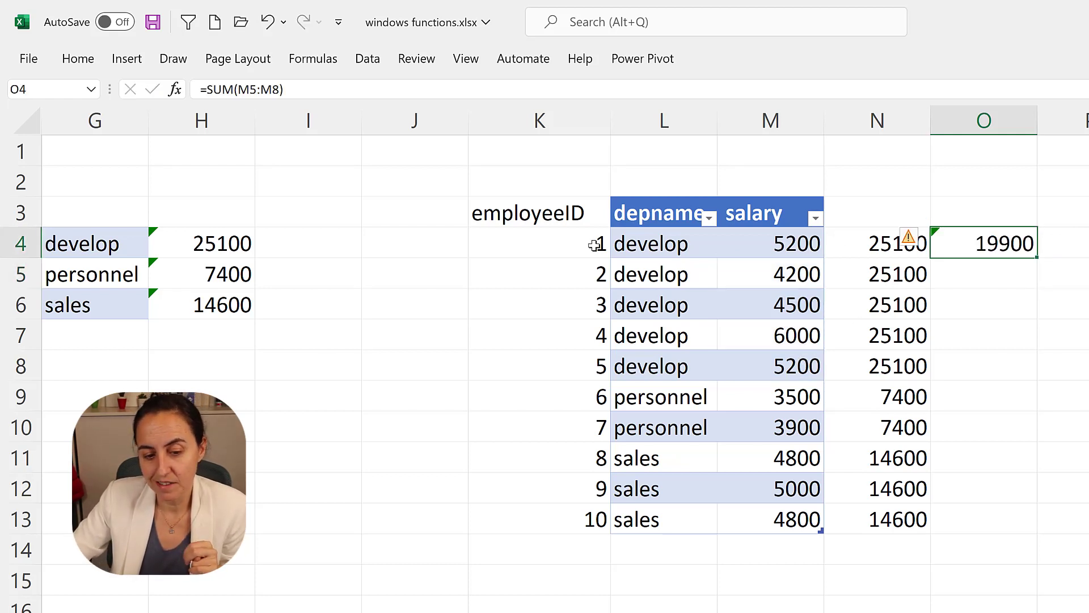
Step: Select employee 1's row K4:M4 and salaries M5:M8 to compare against the 19900 result
drag(556, 245, 802, 243)
click(800, 274)
drag(800, 305, 815, 366)
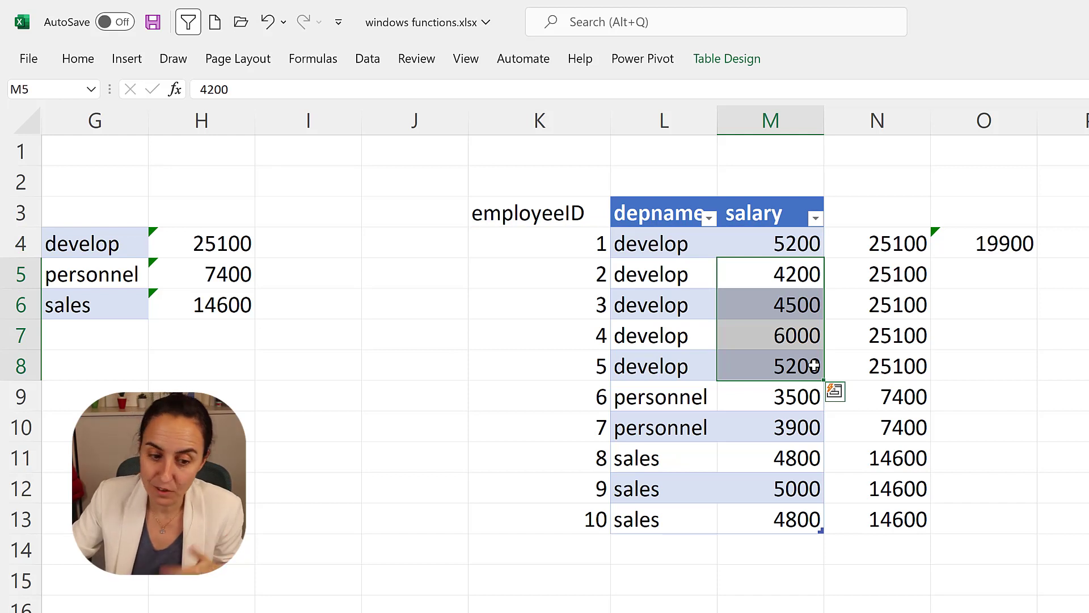